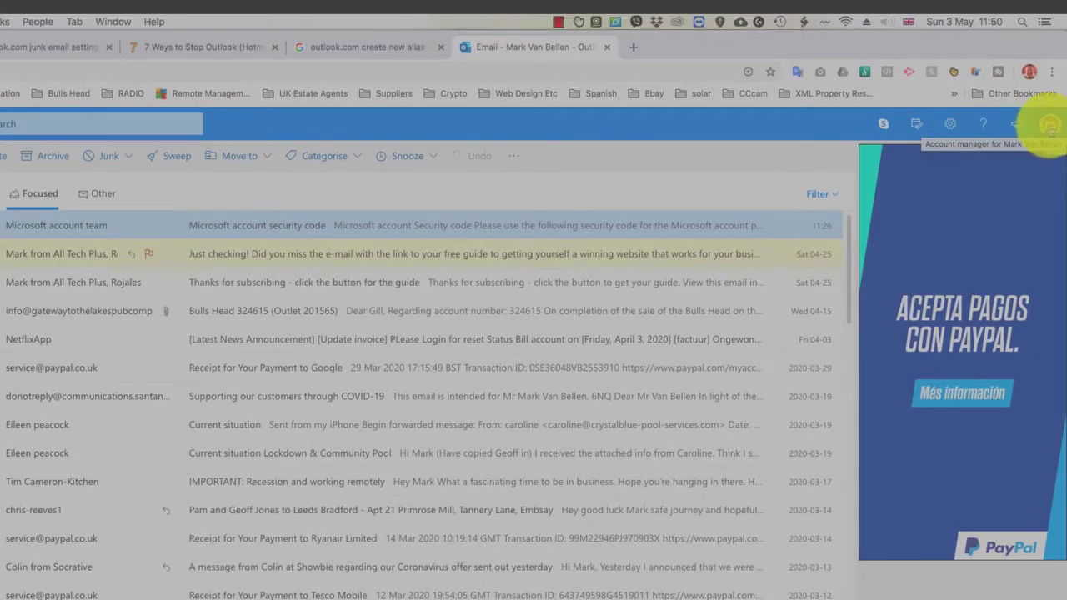
Open the Microsoft account 'Your info' page via My profile in the account panel.
click(1050, 125)
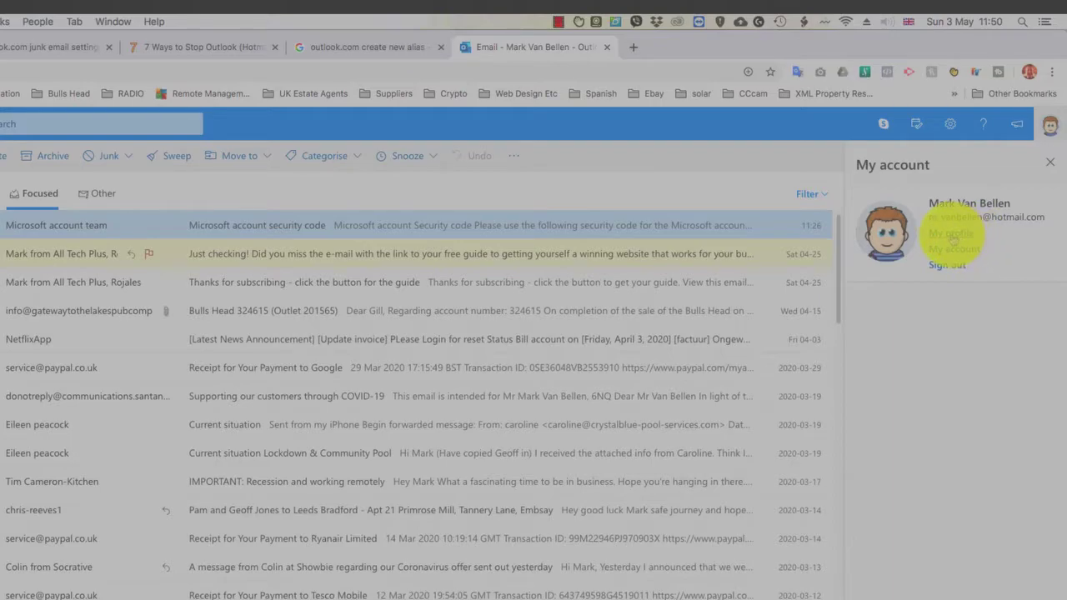
click(951, 234)
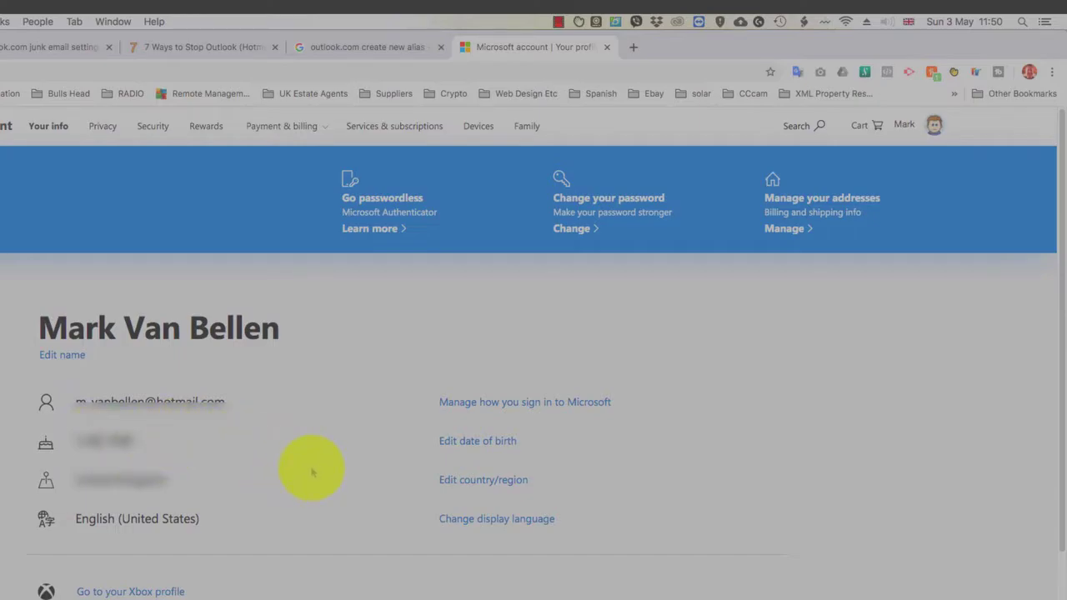
Open 'Manage how you sign in to Microsoft' and highlight the primary and hotmail.co.uk marketing aliases.
click(511, 404)
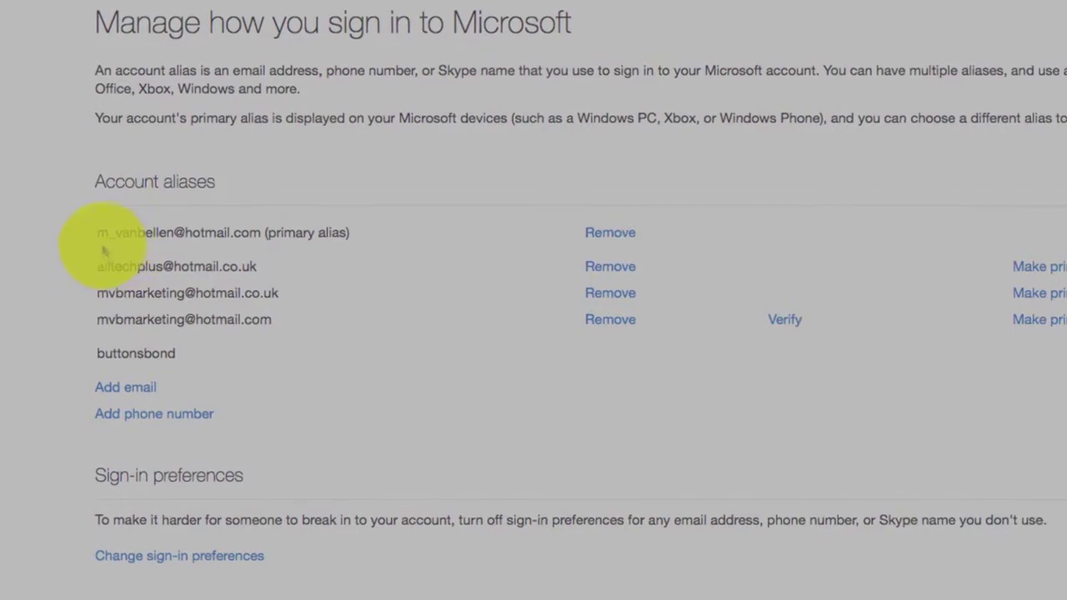
drag(90, 231, 365, 229)
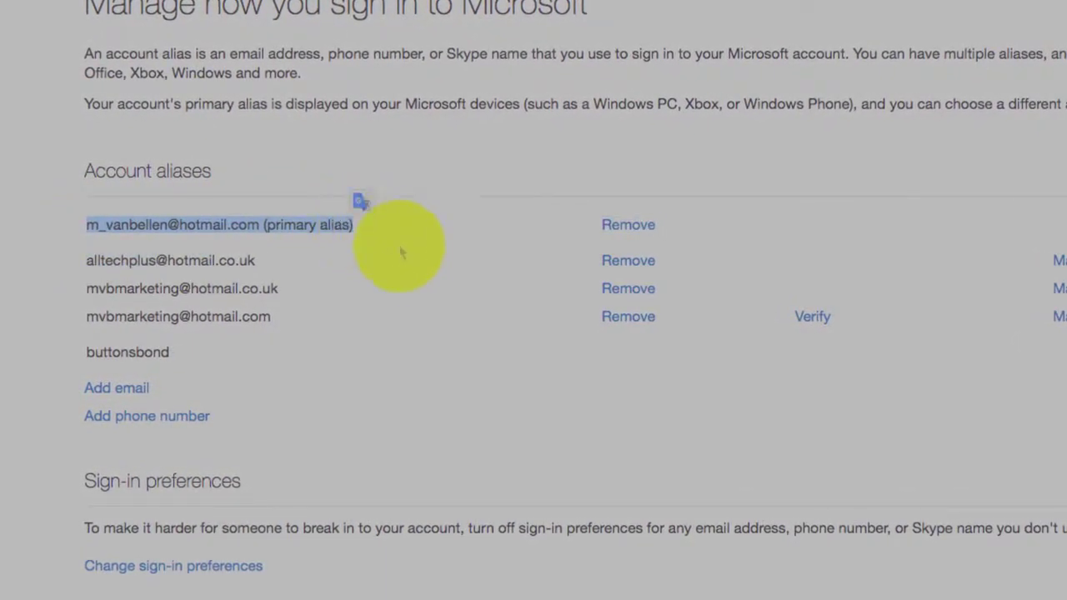
click(54, 295)
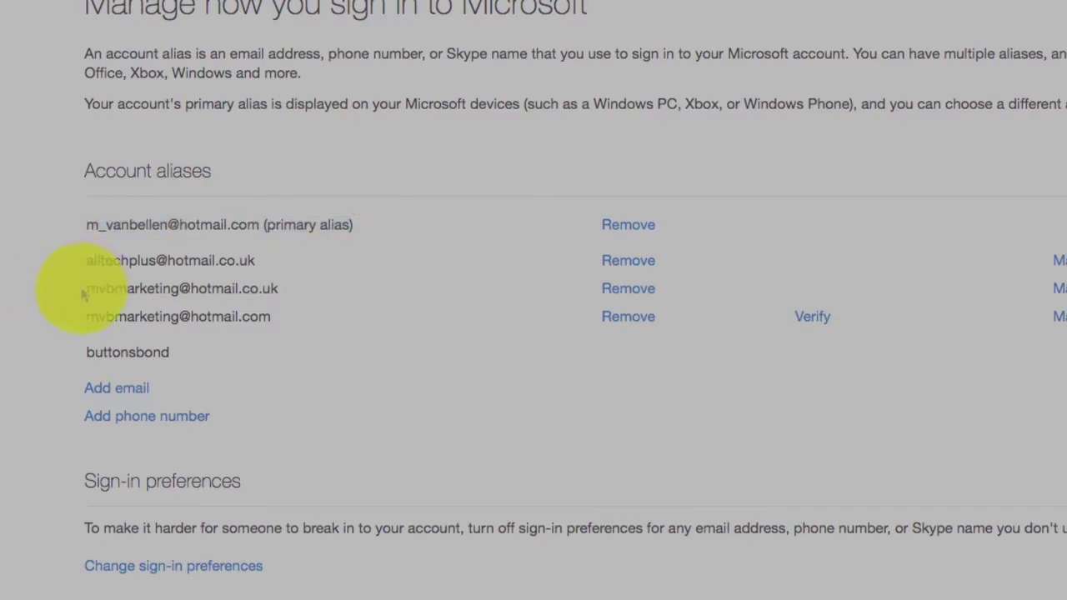
drag(95, 287, 289, 290)
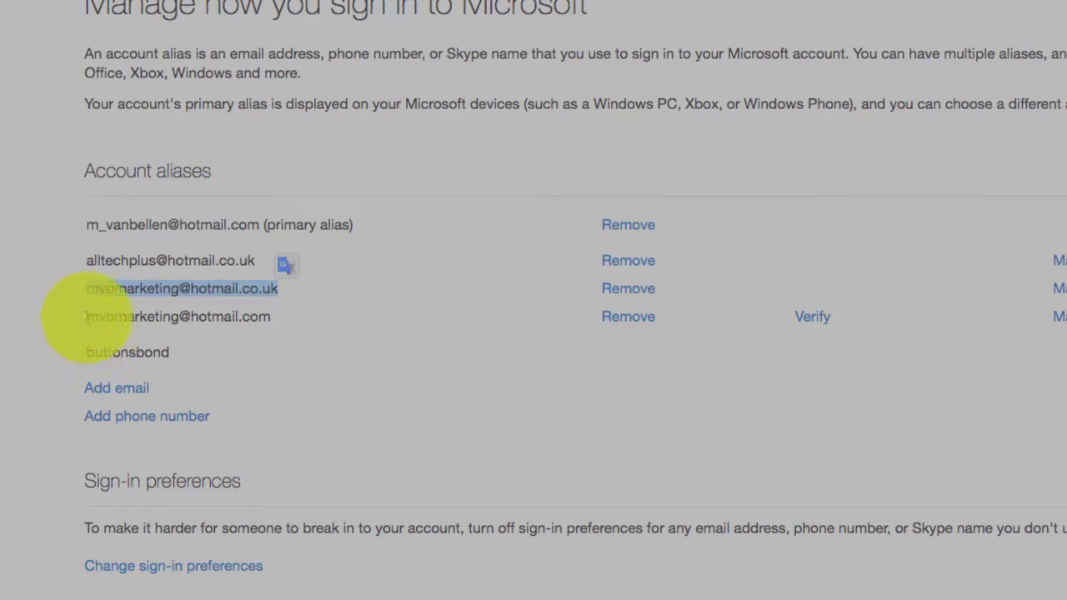
drag(275, 292, 47, 297)
click(84, 285)
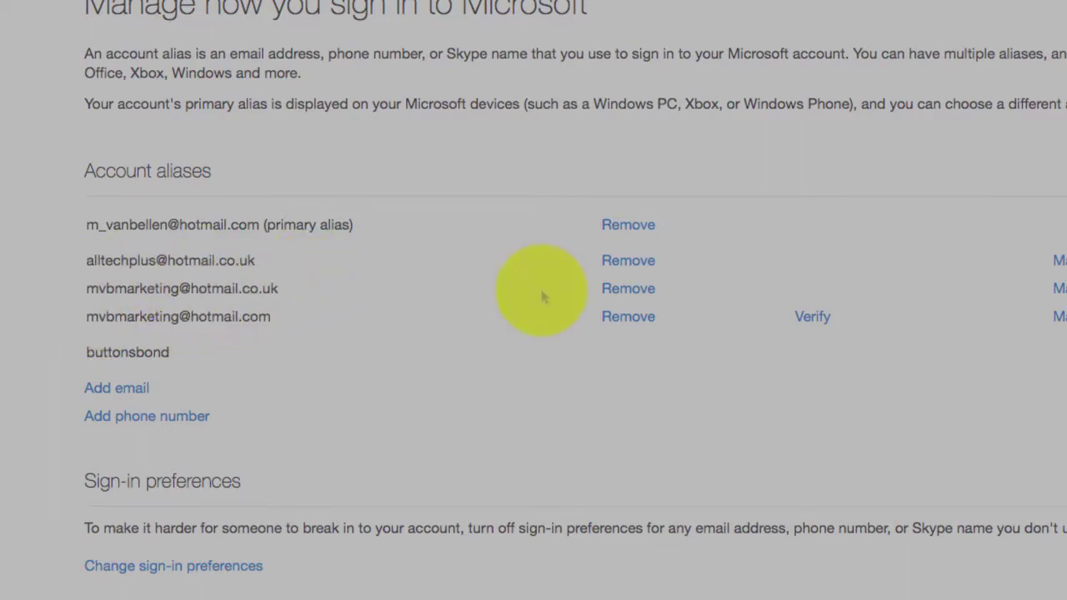
click(116, 388)
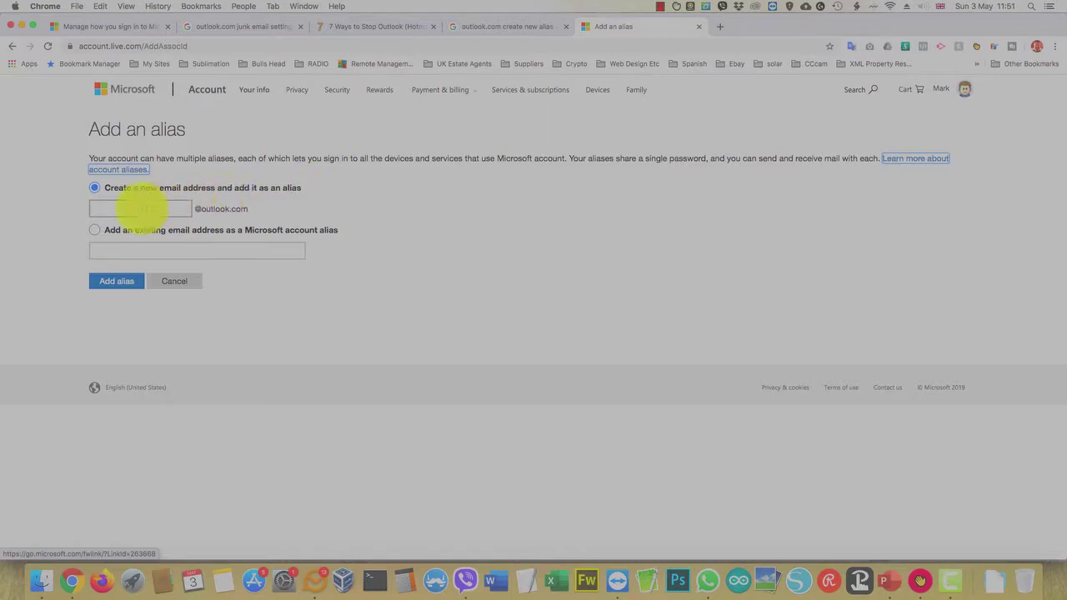
click(155, 207)
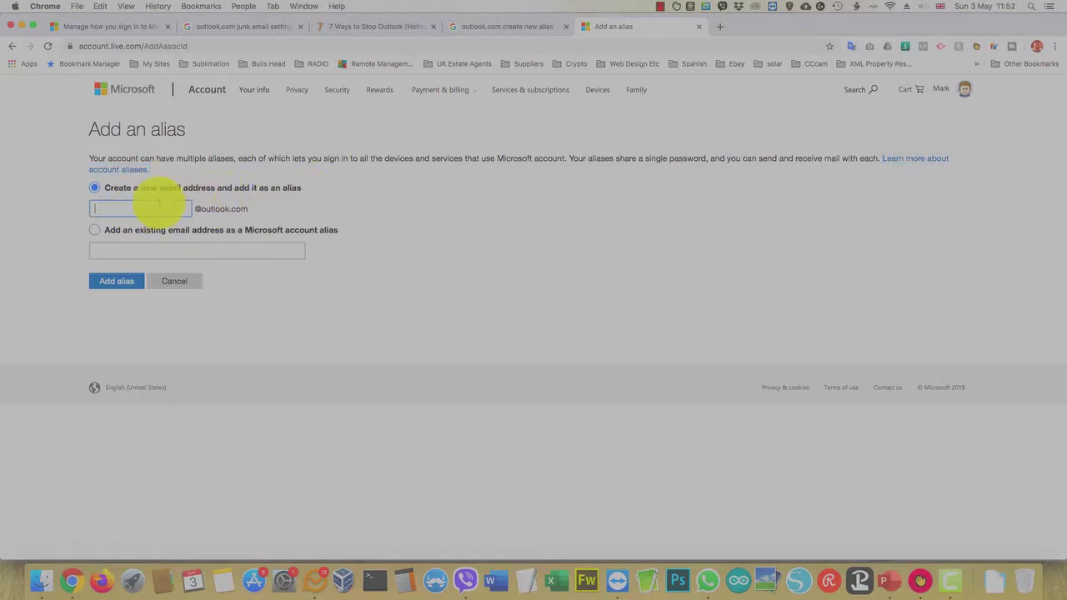
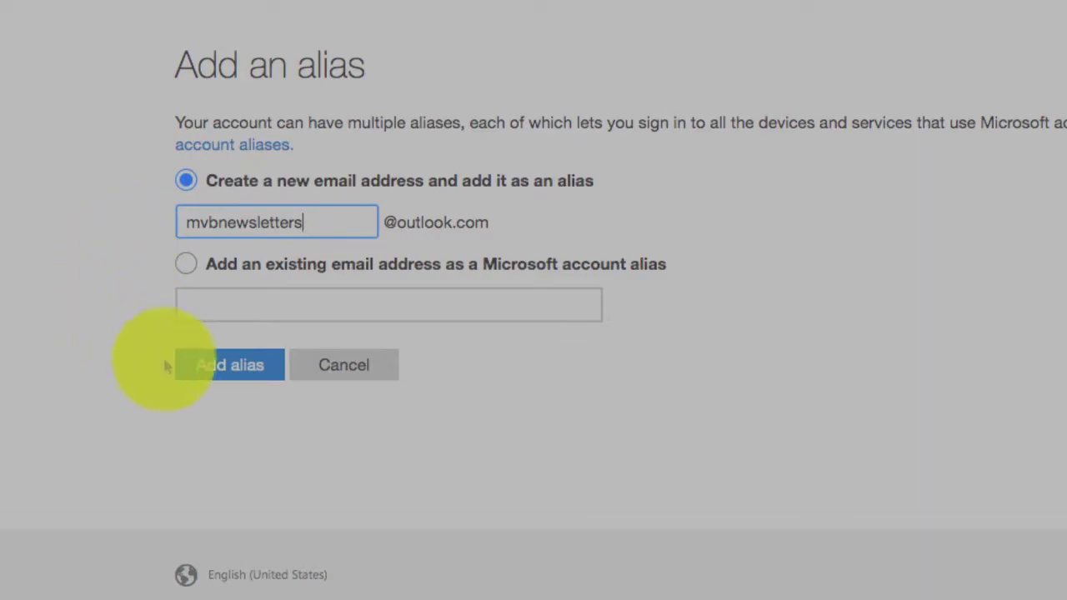
Create the new outlook.com alias, then select and copy its address from the alias list.
click(238, 377)
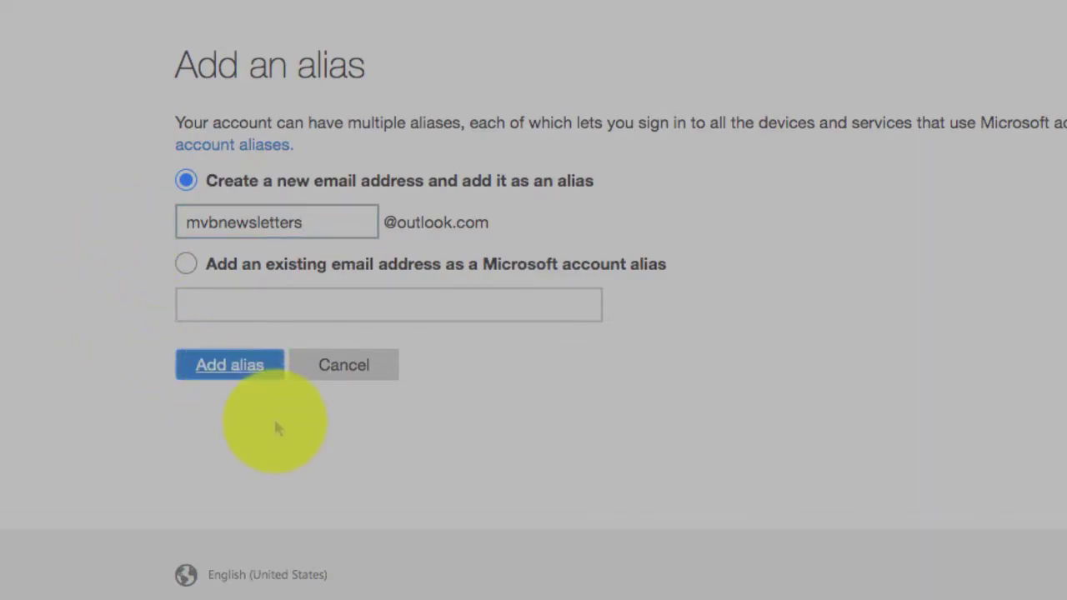
drag(170, 505, 399, 525)
click(223, 525)
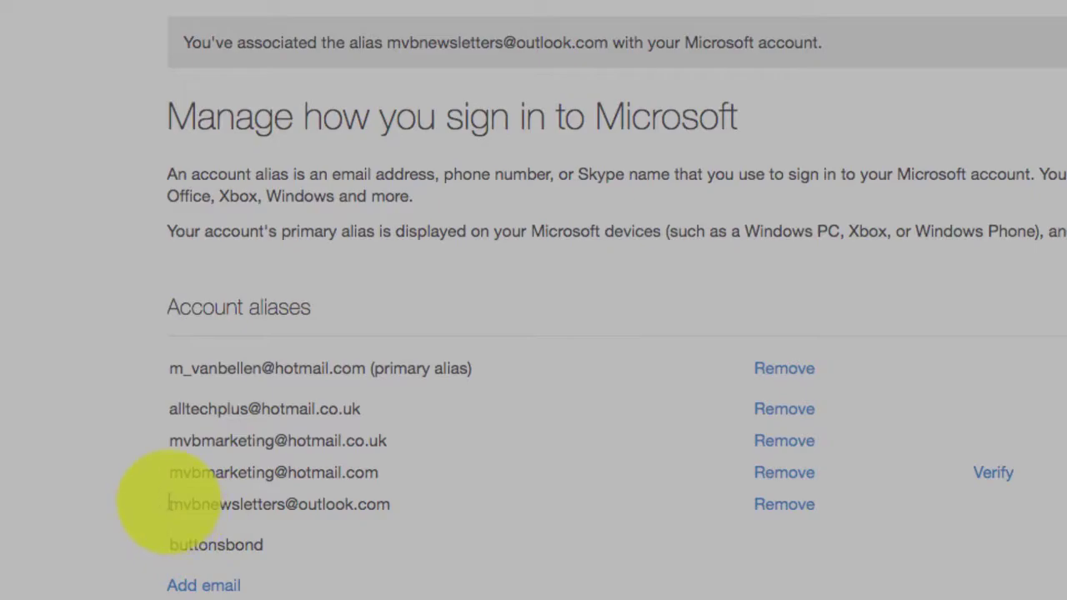
drag(169, 503, 396, 510)
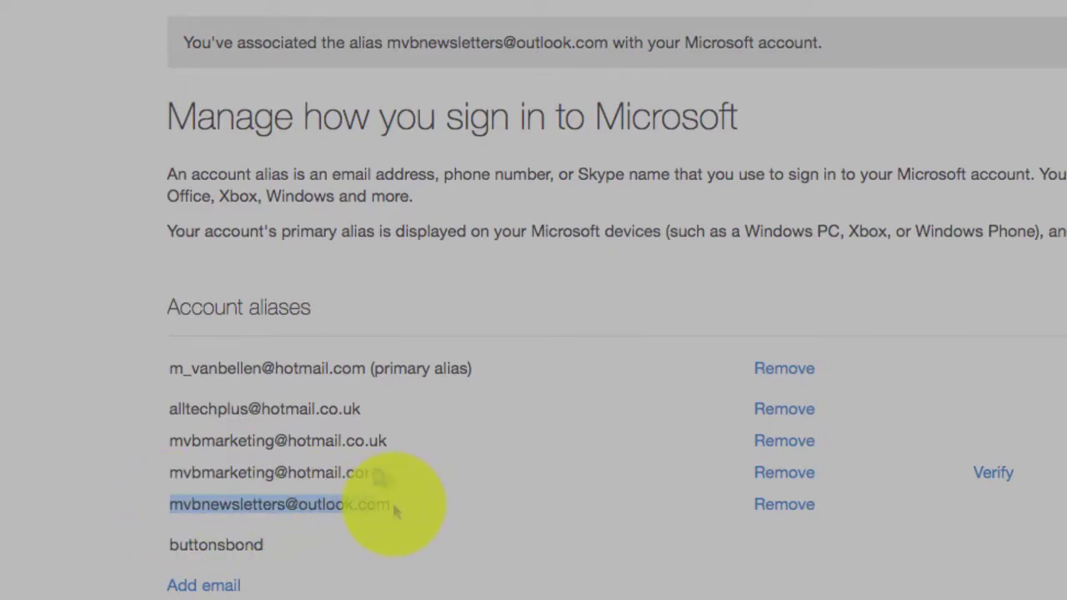
right_click(273, 505)
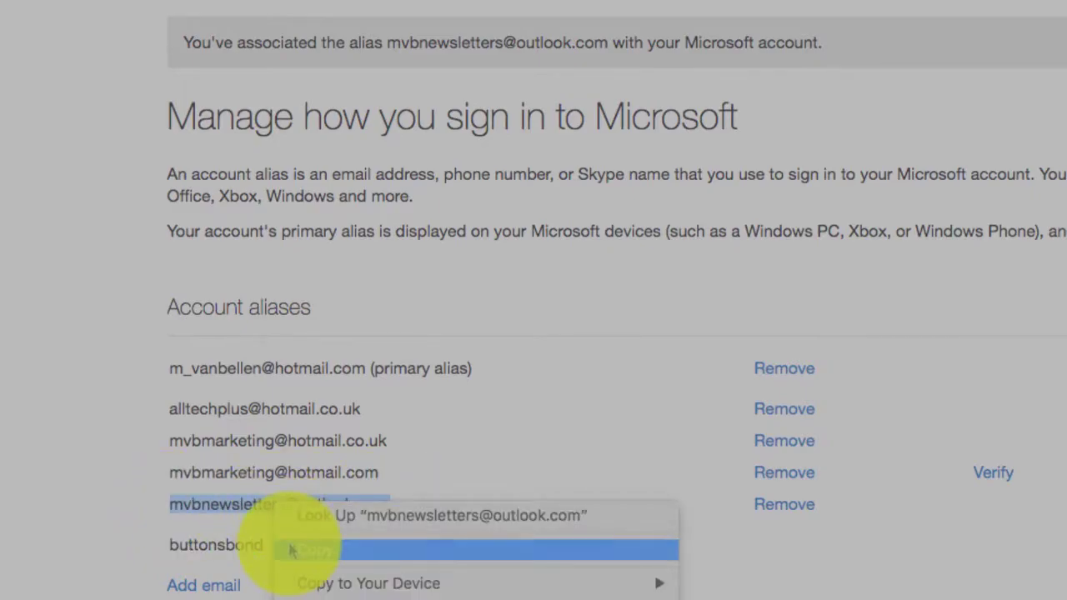
click(290, 550)
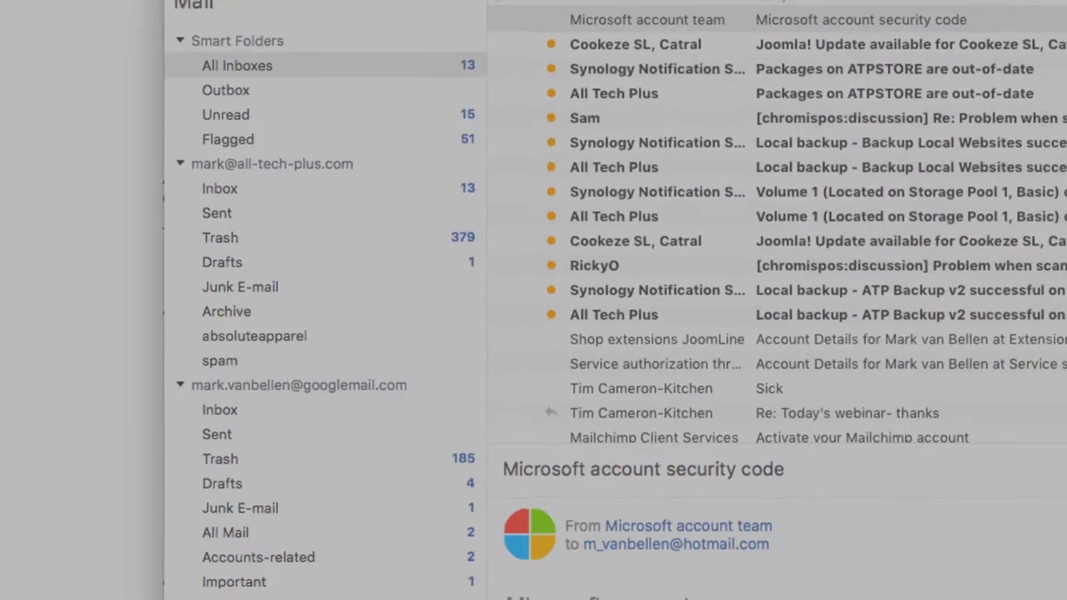
Write an email to the new alias: subject 'Just checking to see if this e-mail gets to my new Alias', body 'Testing'.
click(133, 79)
click(161, 98)
key(ctrl+v)
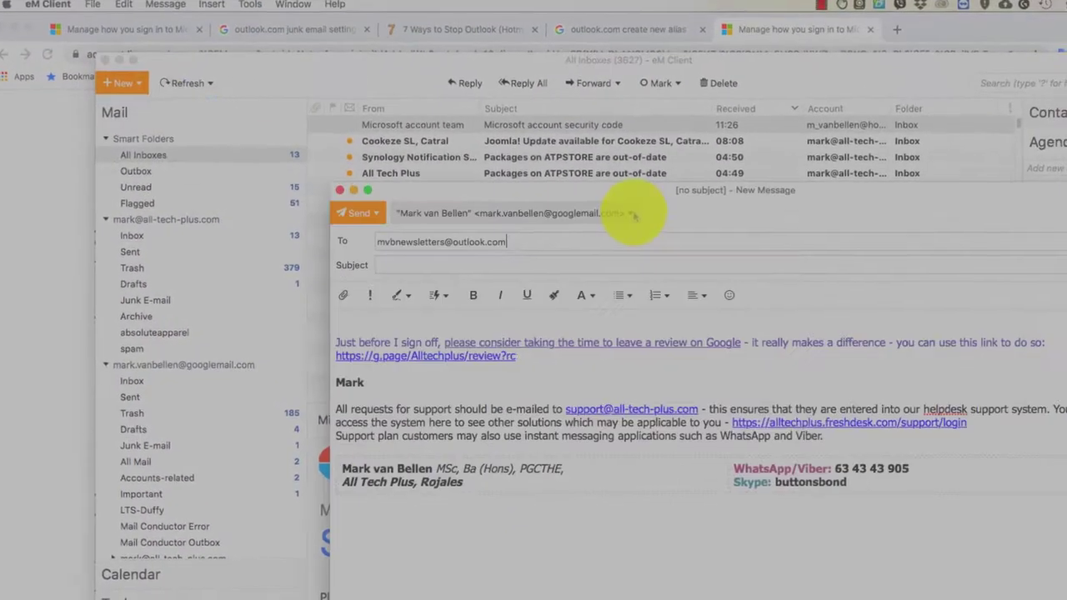
click(630, 210)
click(559, 224)
text(Just checking to)
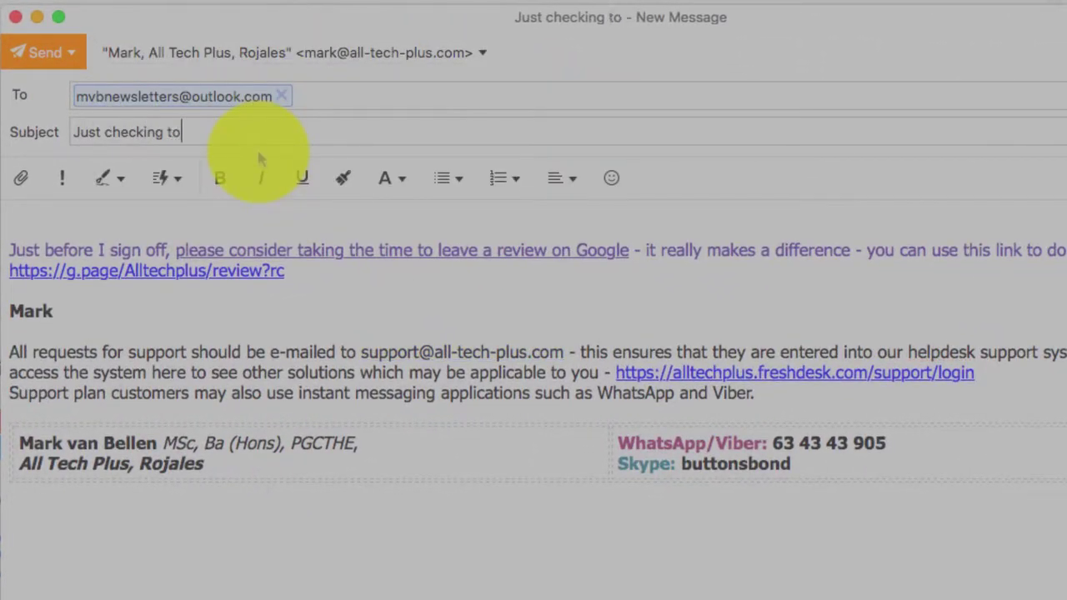
text( see if this e-m)
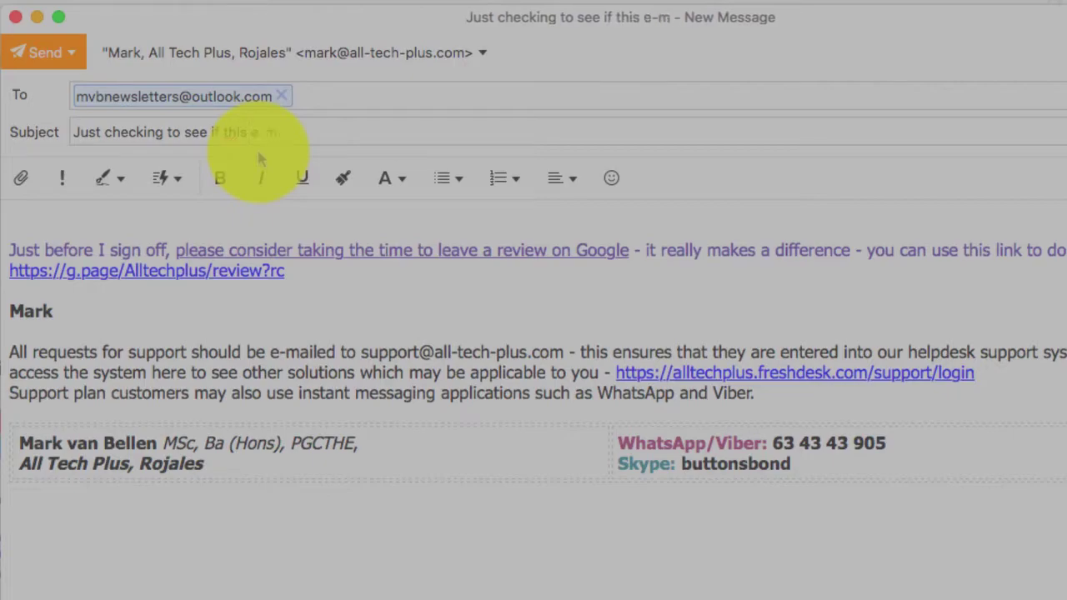
text(ail gets to my new Alias)
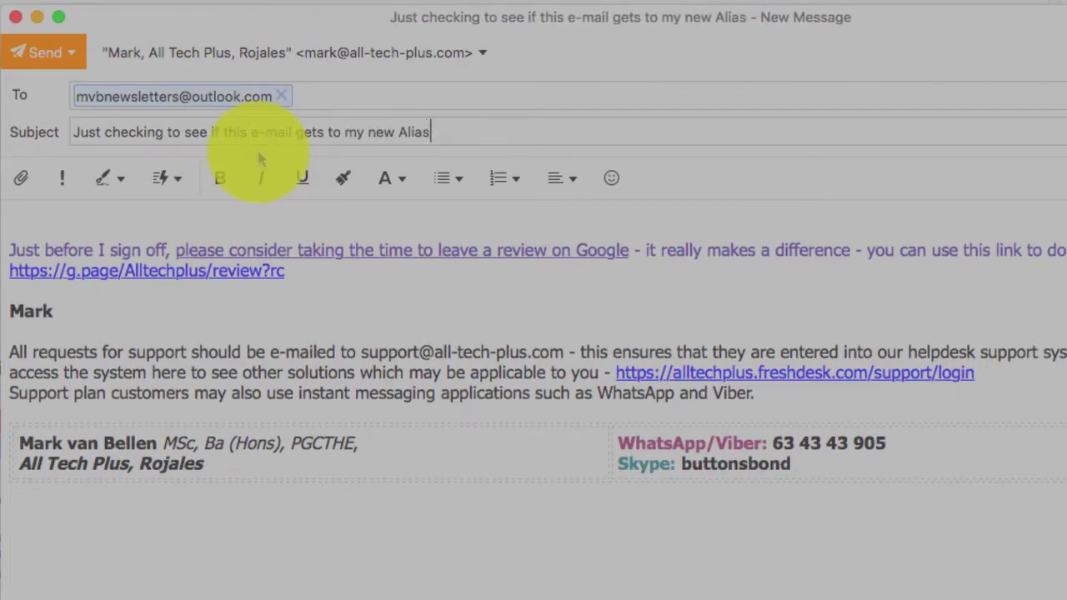
key(Tab)
text(Testing)
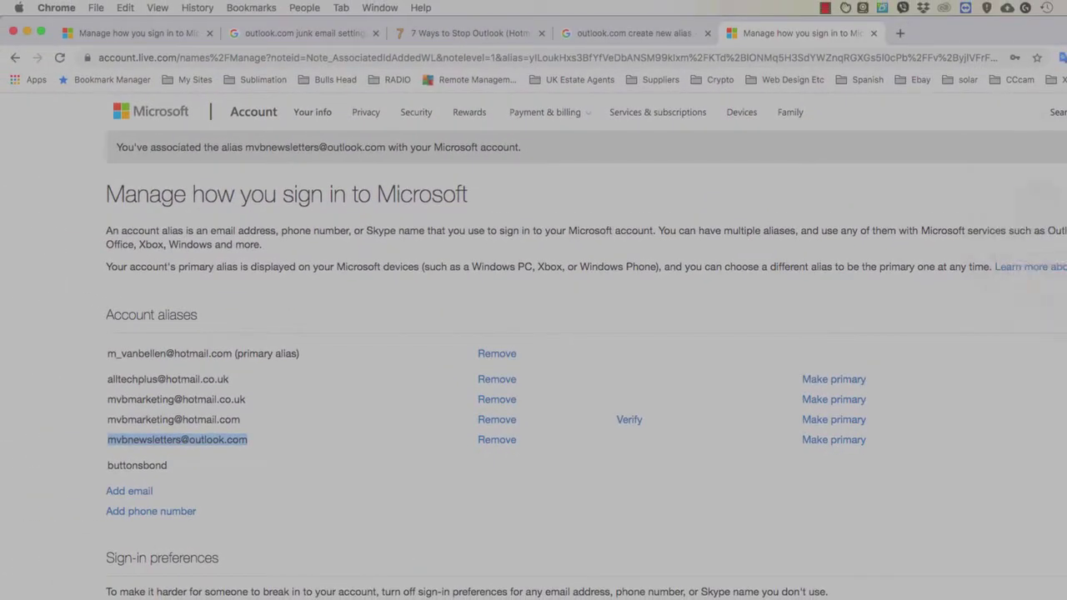
Load outlook.com in the browser tab.
click(369, 59)
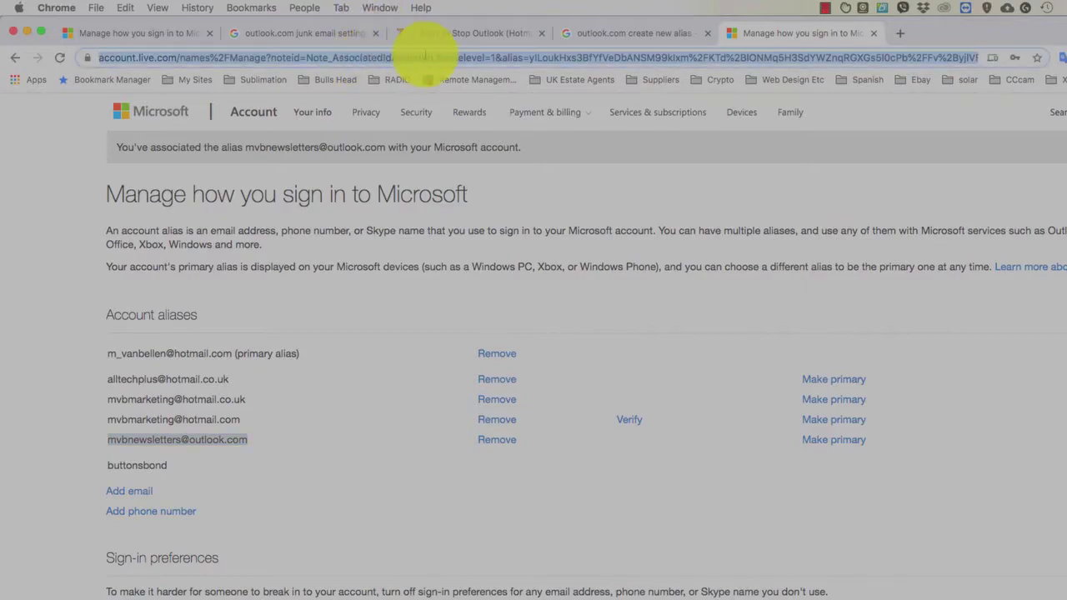
text(outlook.com)
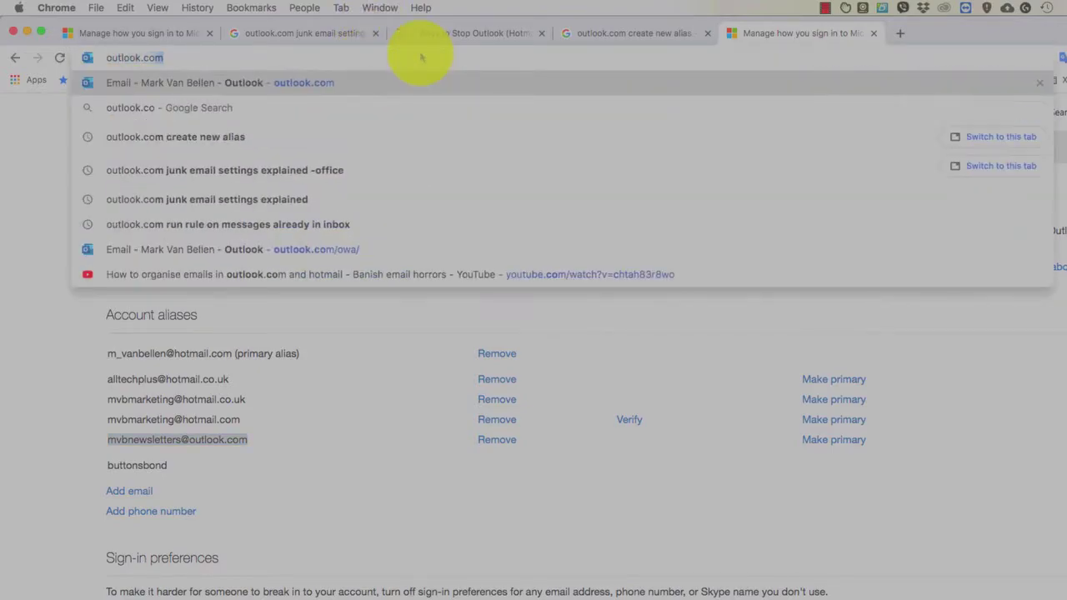
key(Return)
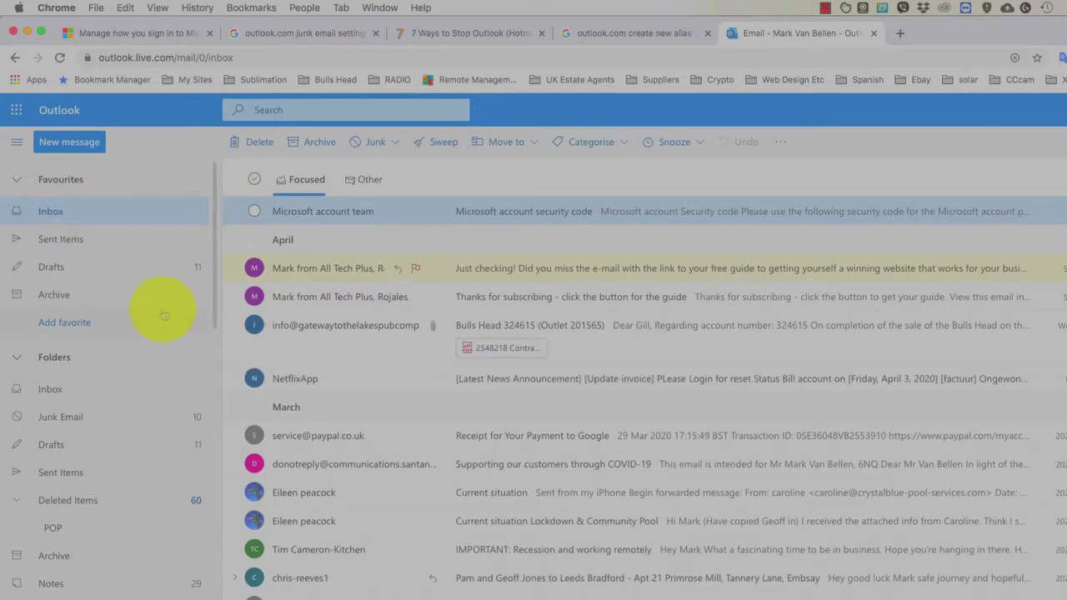
Mark the alias test message in Junk Email as not junk and open it from the Inbox.
click(83, 417)
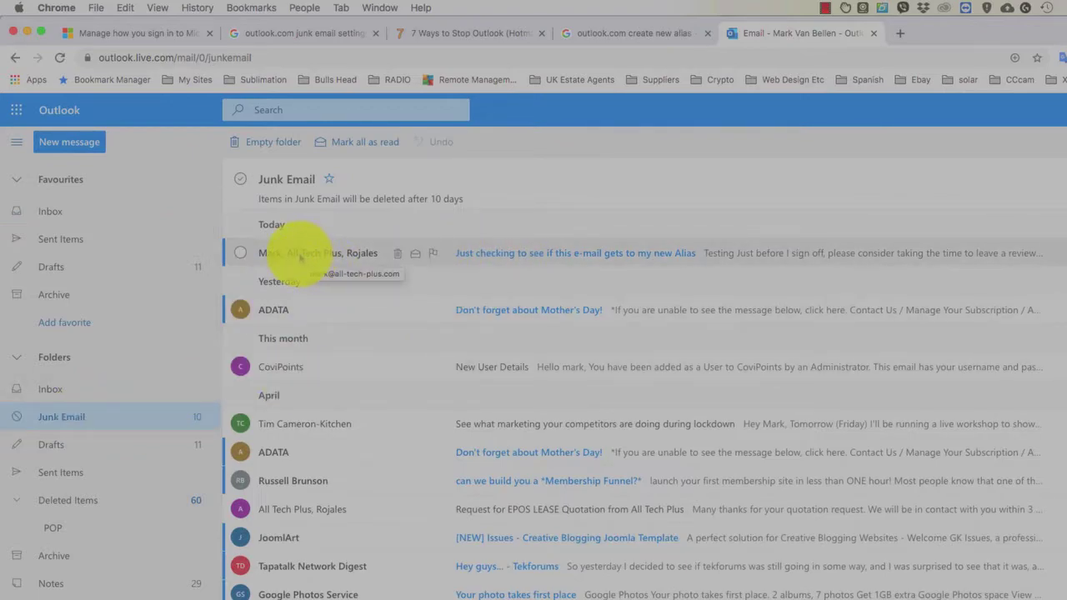
right_click(277, 256)
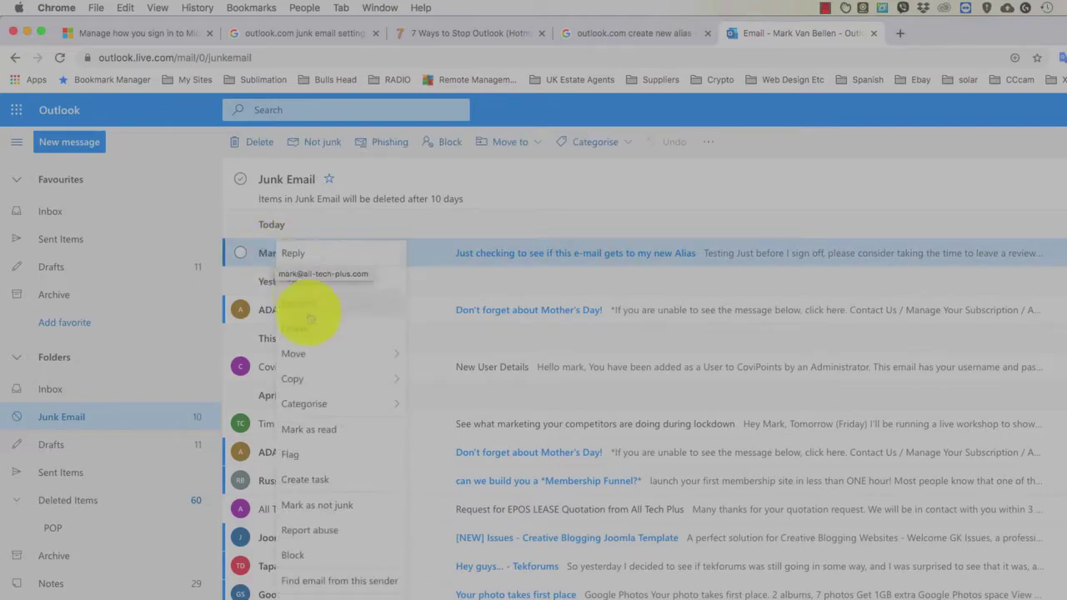
click(338, 509)
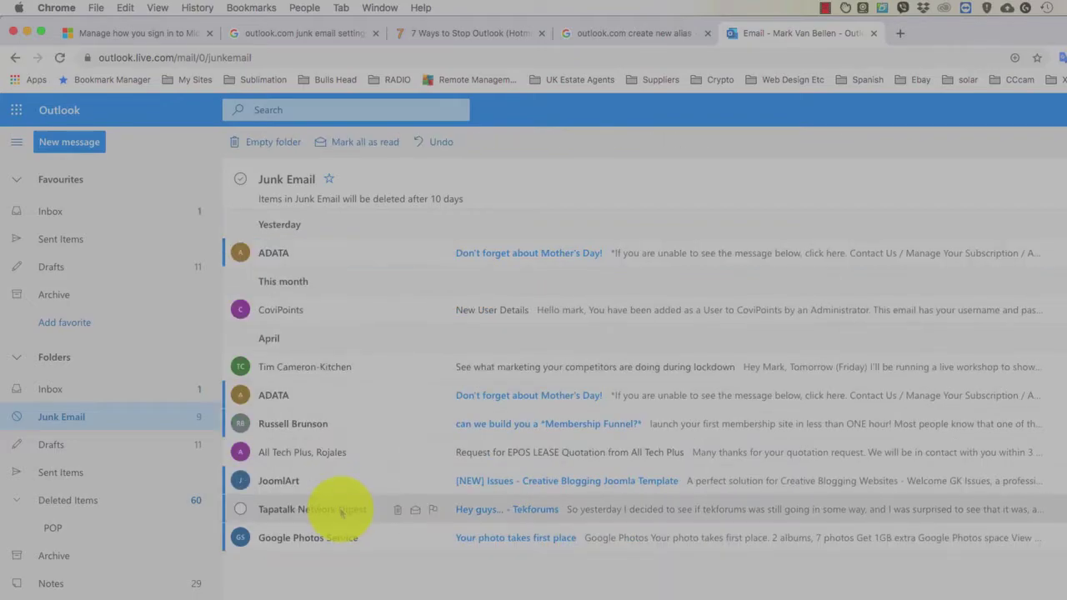
click(58, 212)
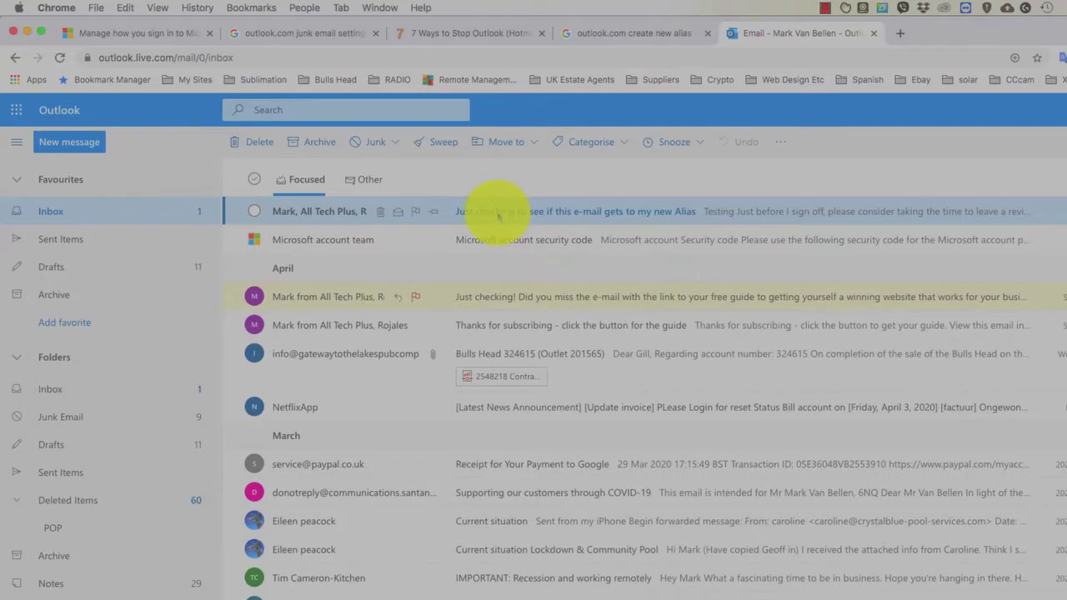
double_click(469, 214)
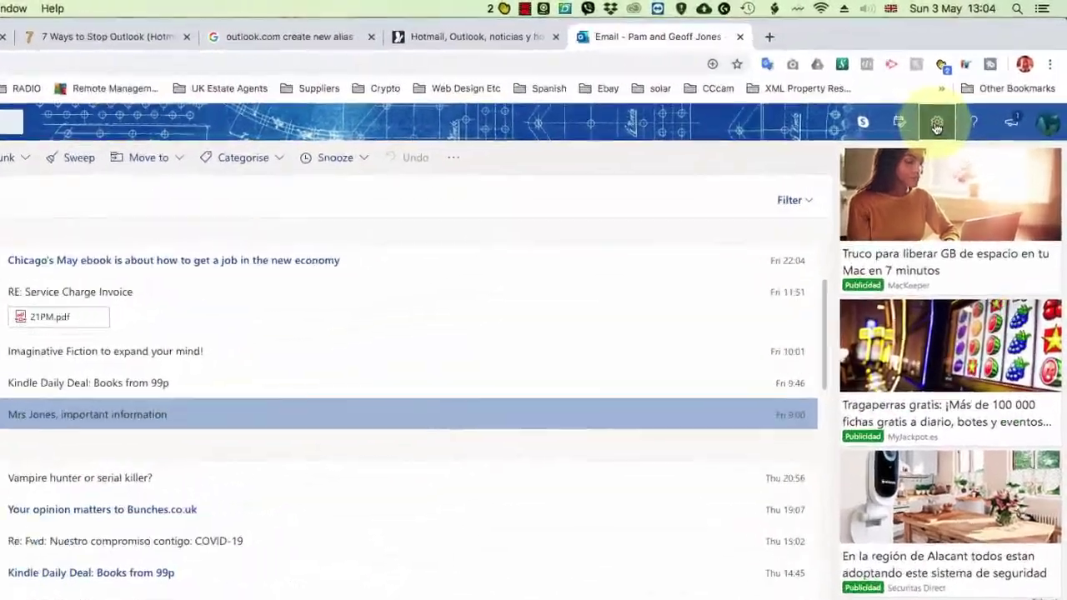
Go to Email > Customise actions in the full Outlook settings.
click(936, 123)
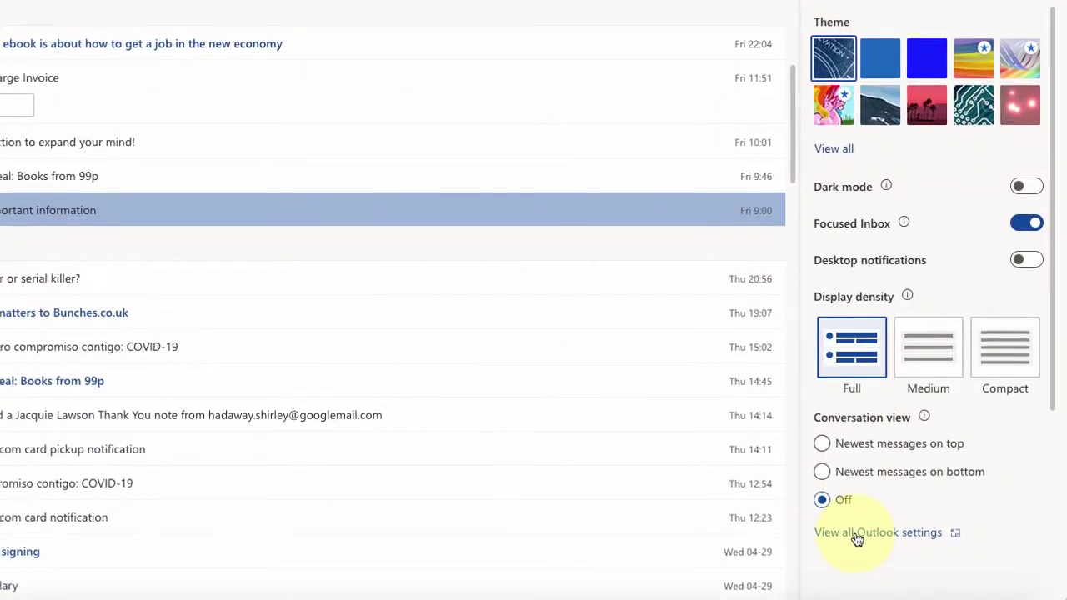
click(856, 533)
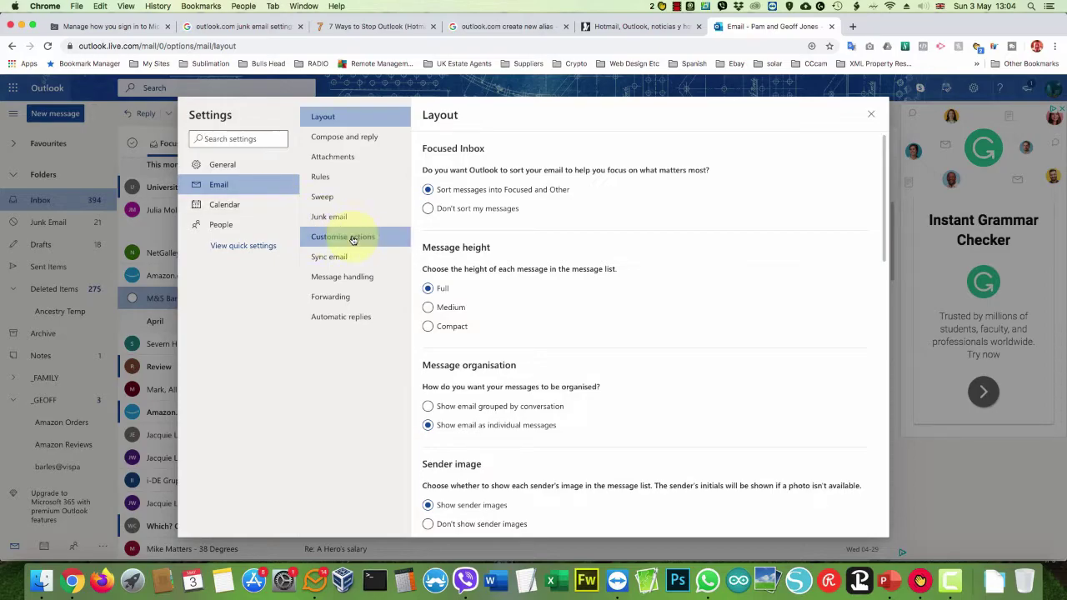
click(353, 239)
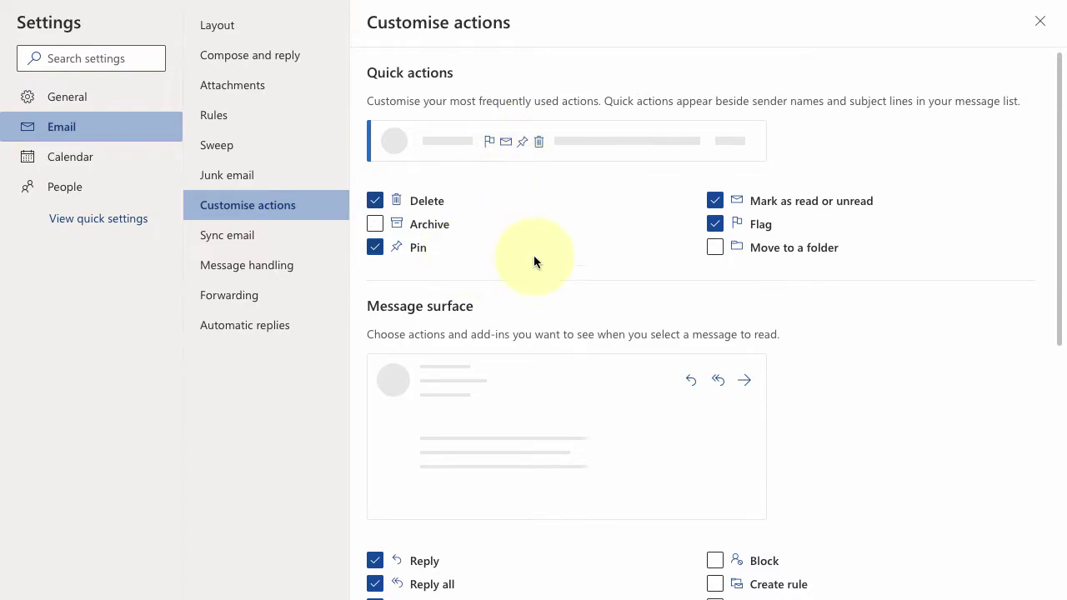
Swap the Flag quick action for Move to a folder, keeping Delete, Pin and Mark as read/unread.
click(713, 249)
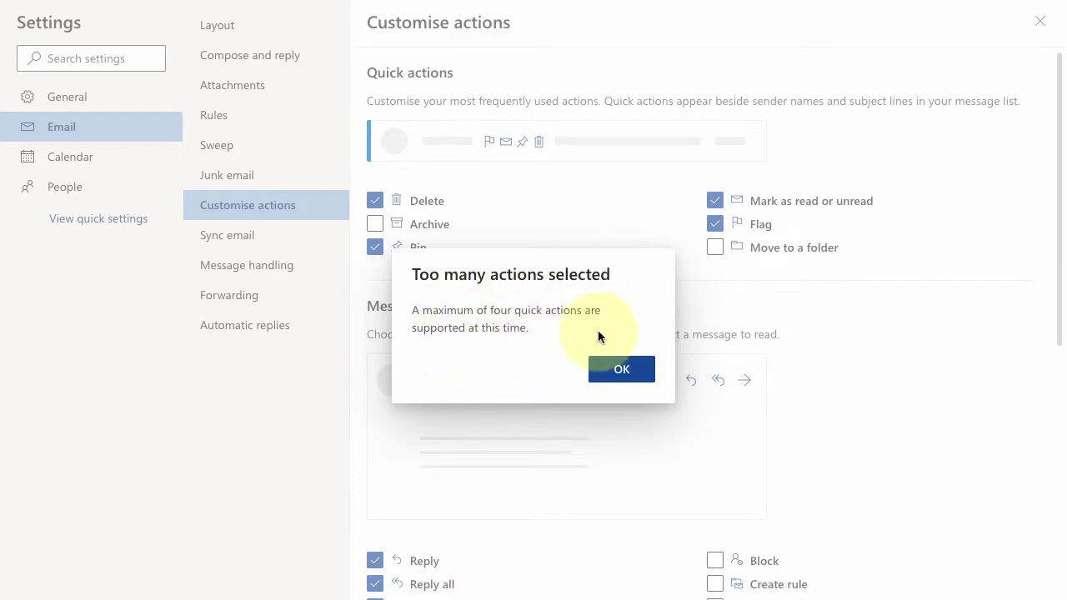
click(623, 370)
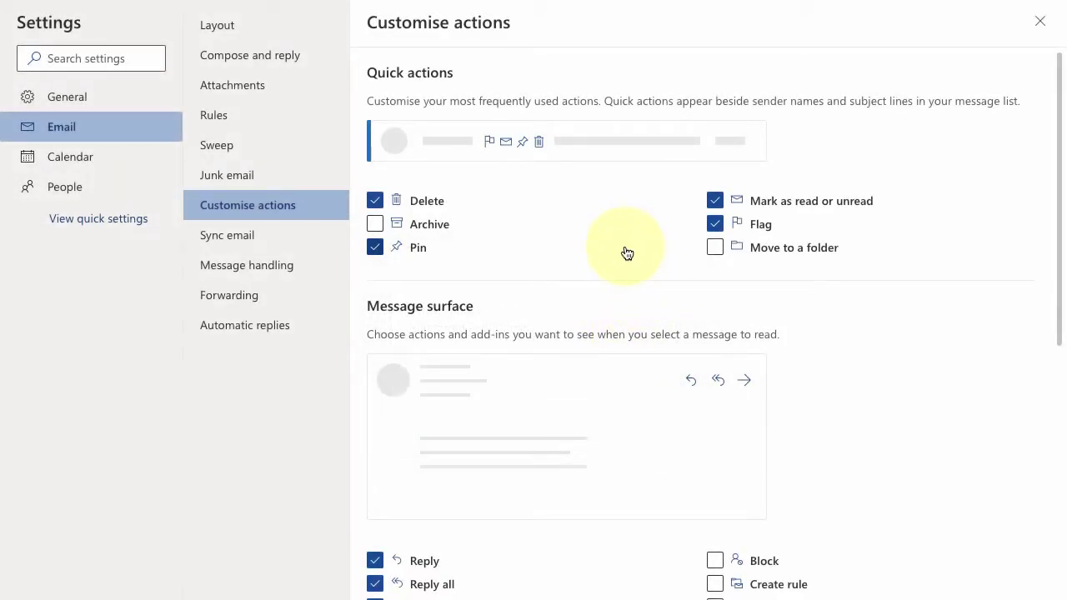
click(714, 225)
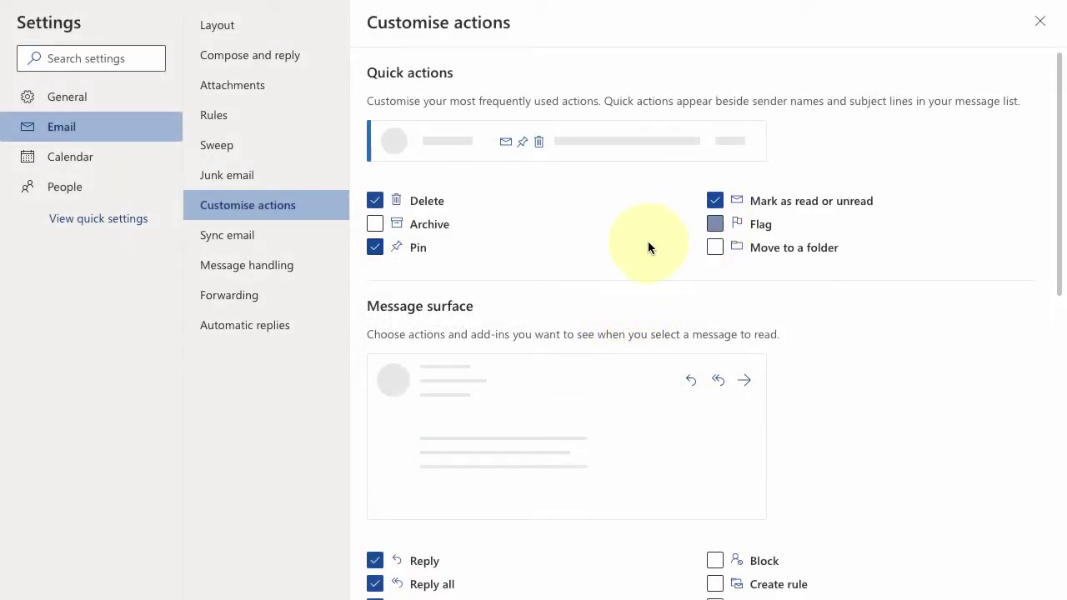
click(714, 249)
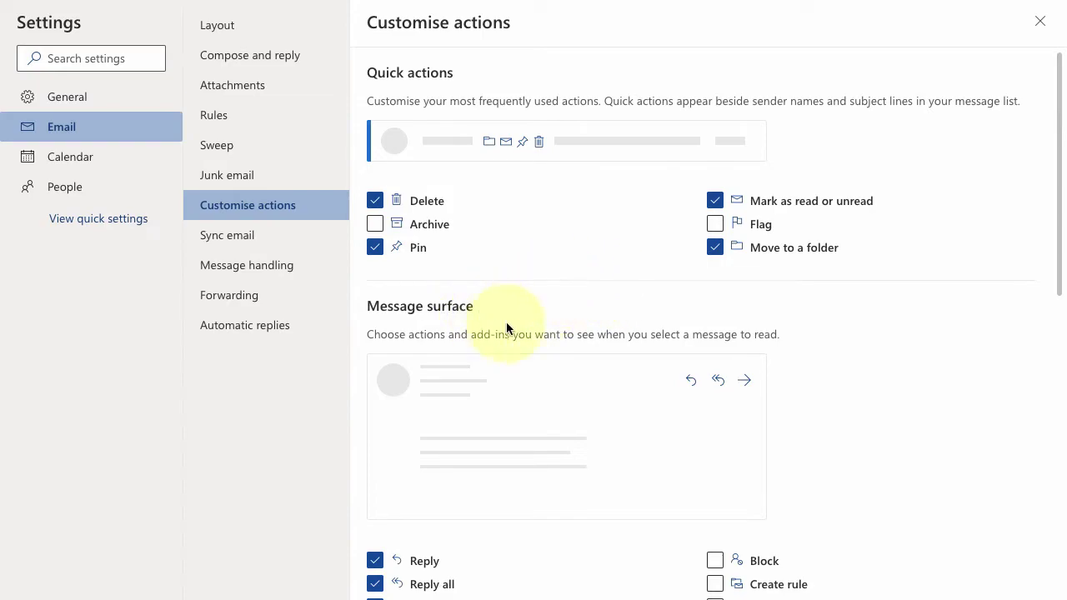
Enable Delete, Add to Safe senders, Mark as junk, Mark as phishing, Block and Create rule as reading actions.
scroll(551, 296, down, 2)
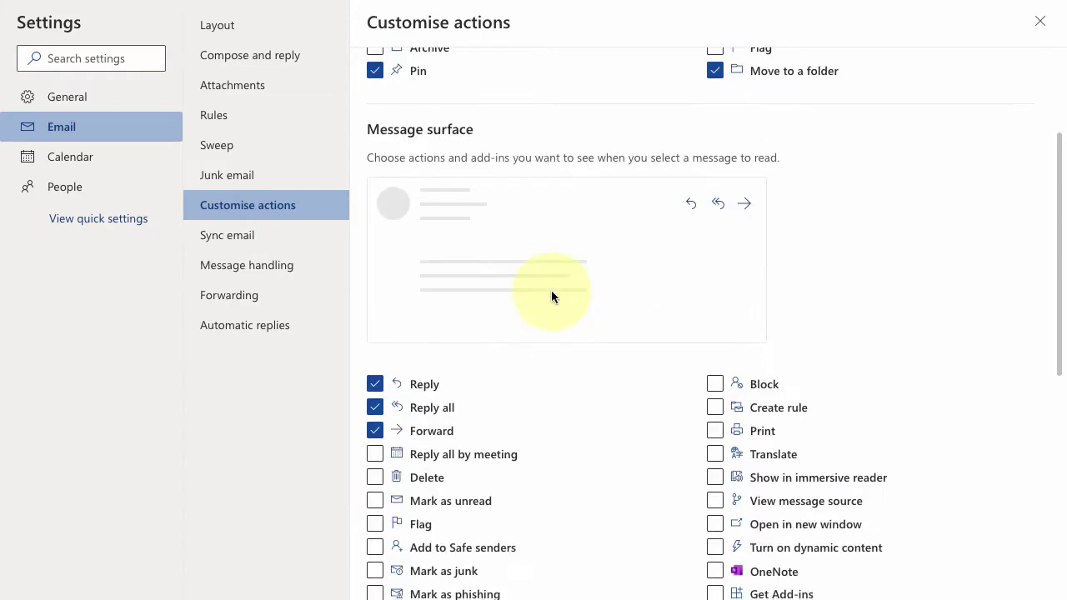
scroll(580, 343, down, 1)
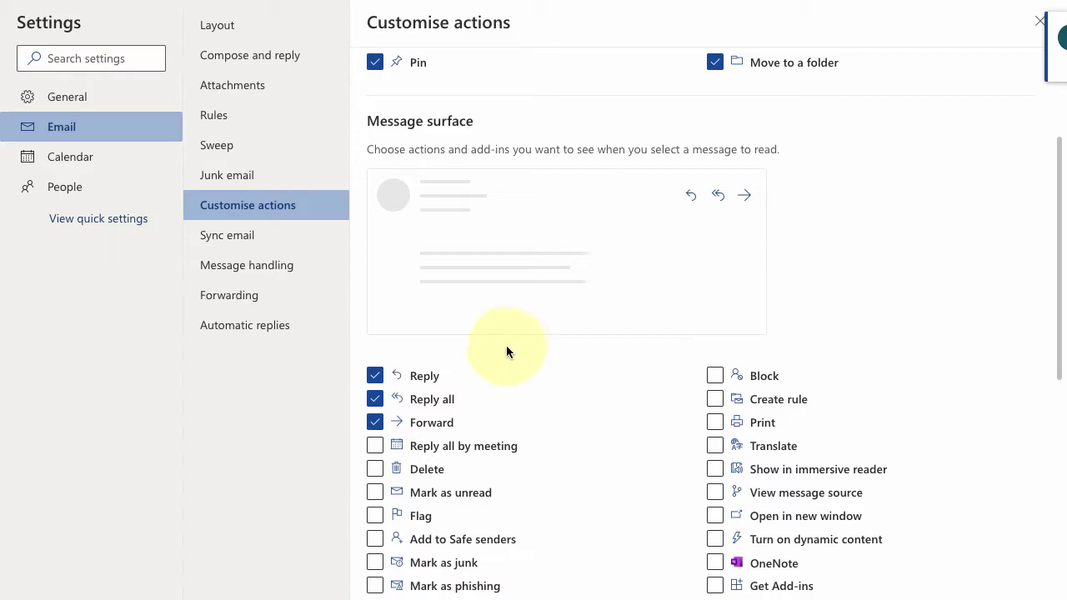
scroll(538, 395, down, 1)
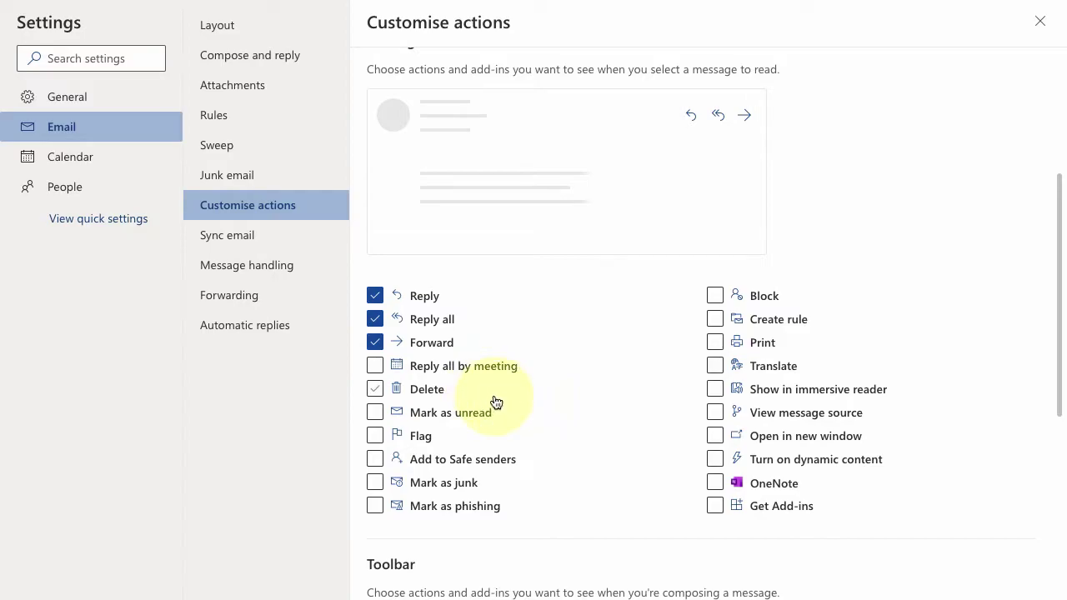
click(376, 389)
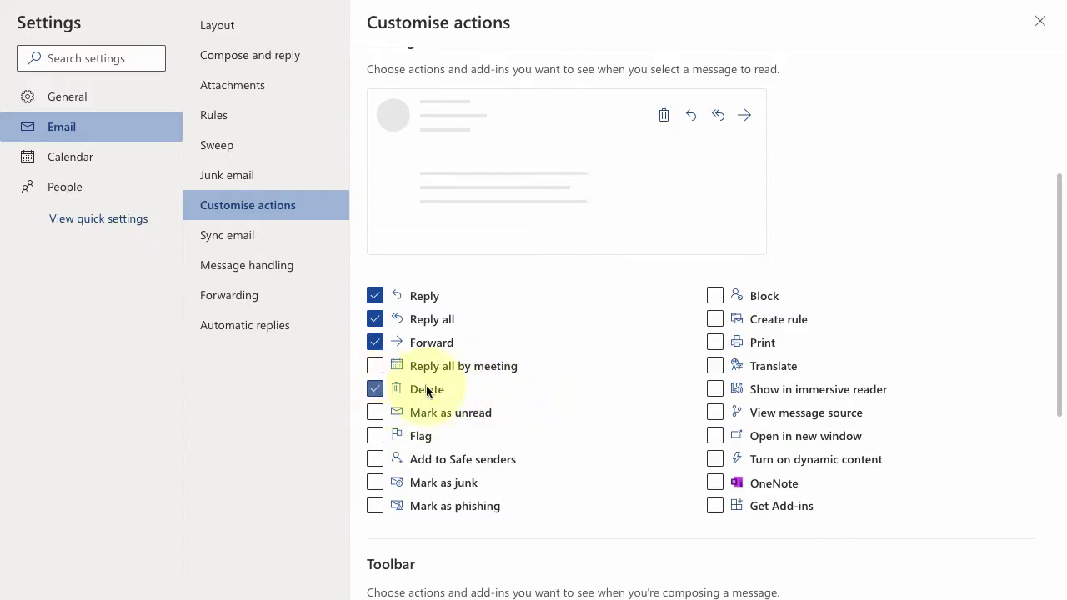
click(375, 459)
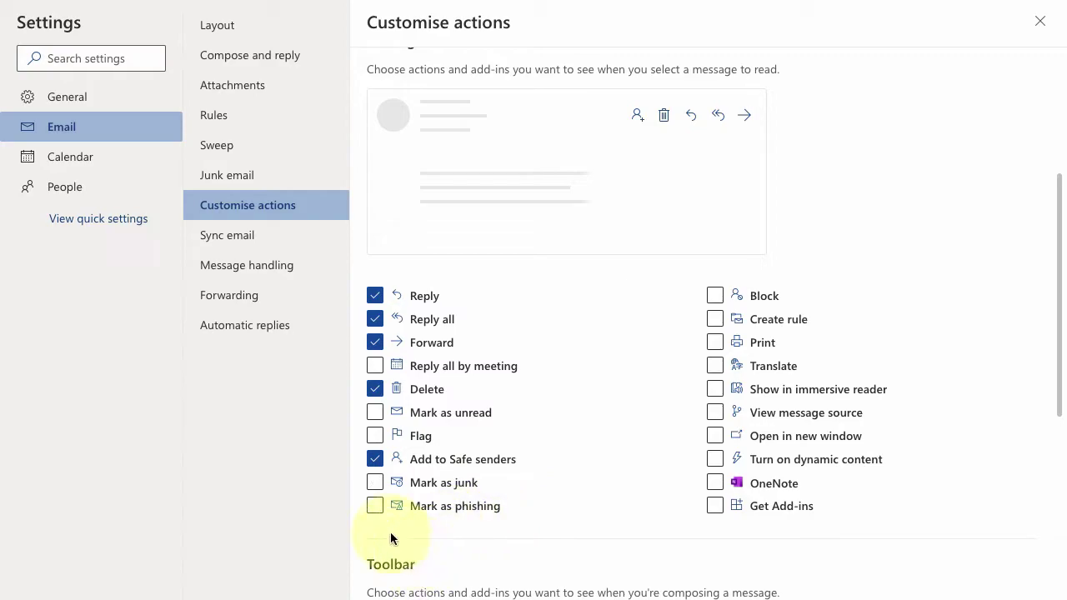
click(376, 487)
click(375, 505)
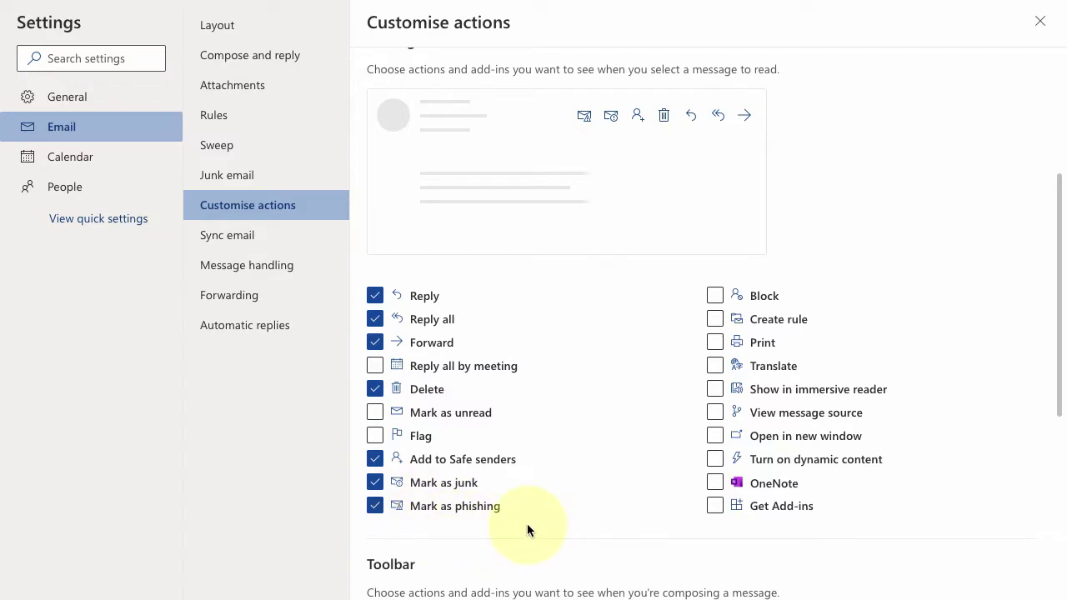
click(715, 295)
click(715, 318)
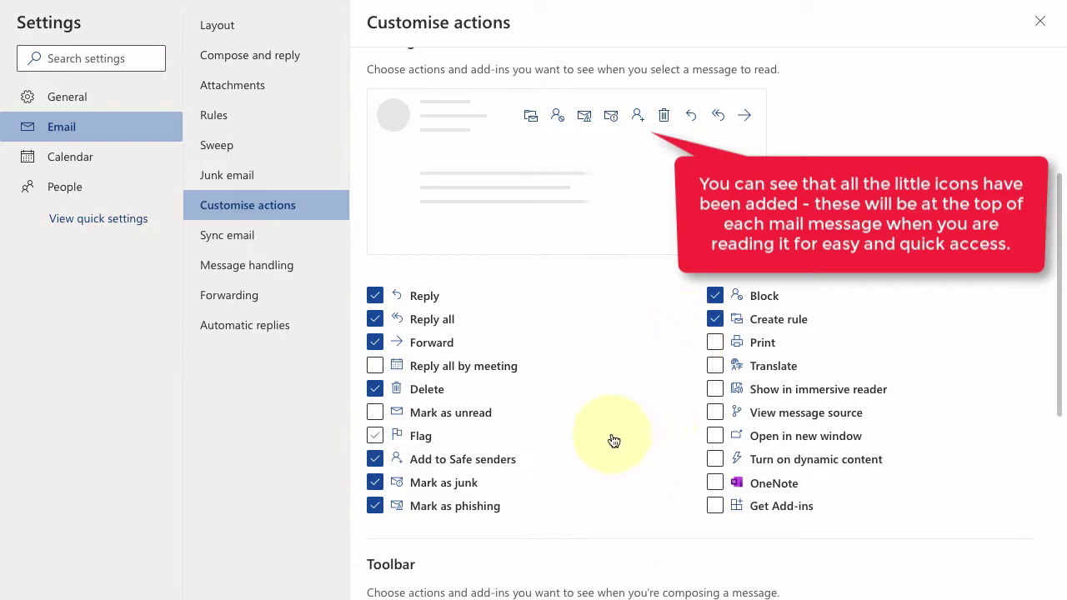
scroll(606, 518, down, 5)
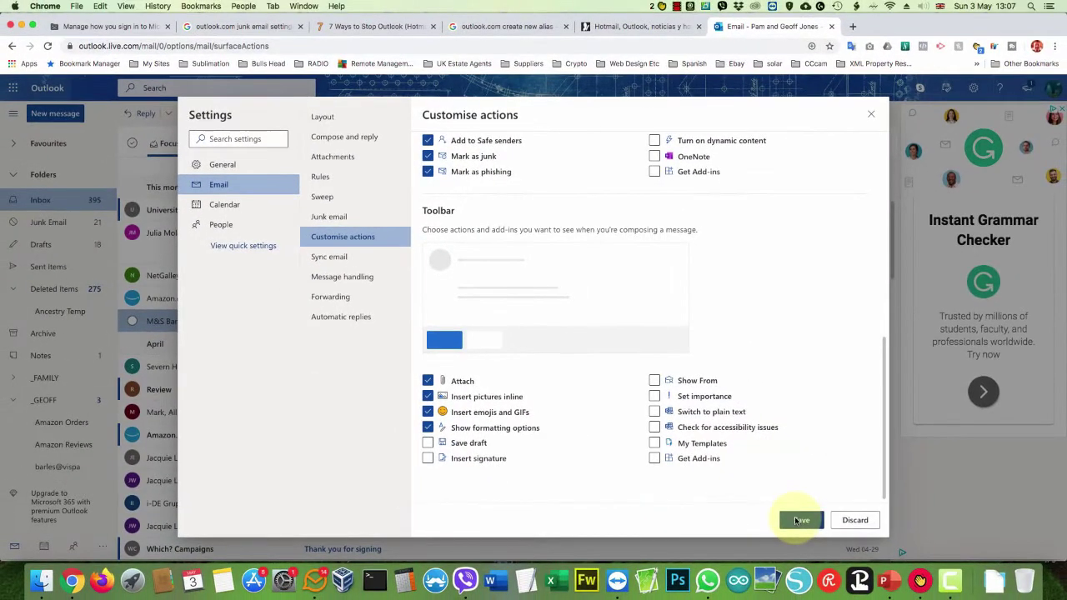
Save the action settings and open 'Re: Fwd: Nuestro compromiso contigo: COVID-19' in its own window.
click(796, 520)
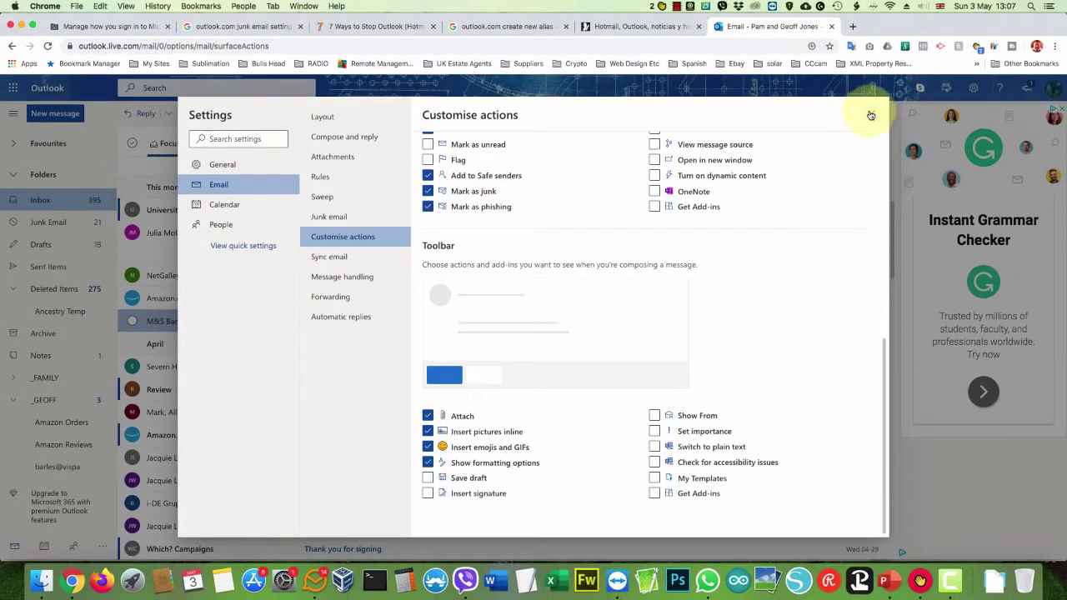
click(870, 115)
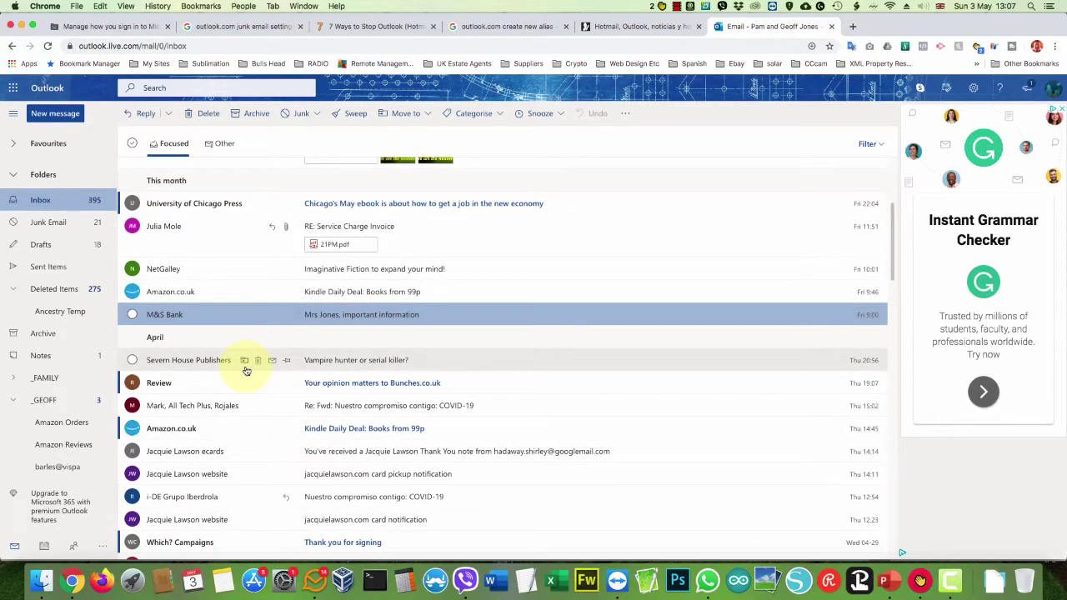
scroll(208, 384, down, 1)
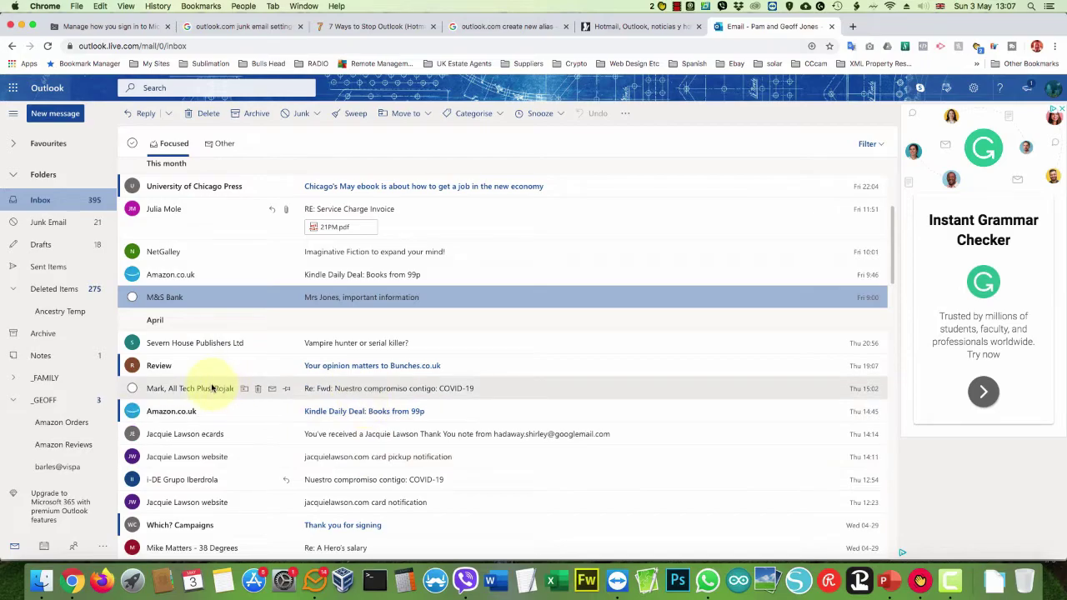
double_click(213, 388)
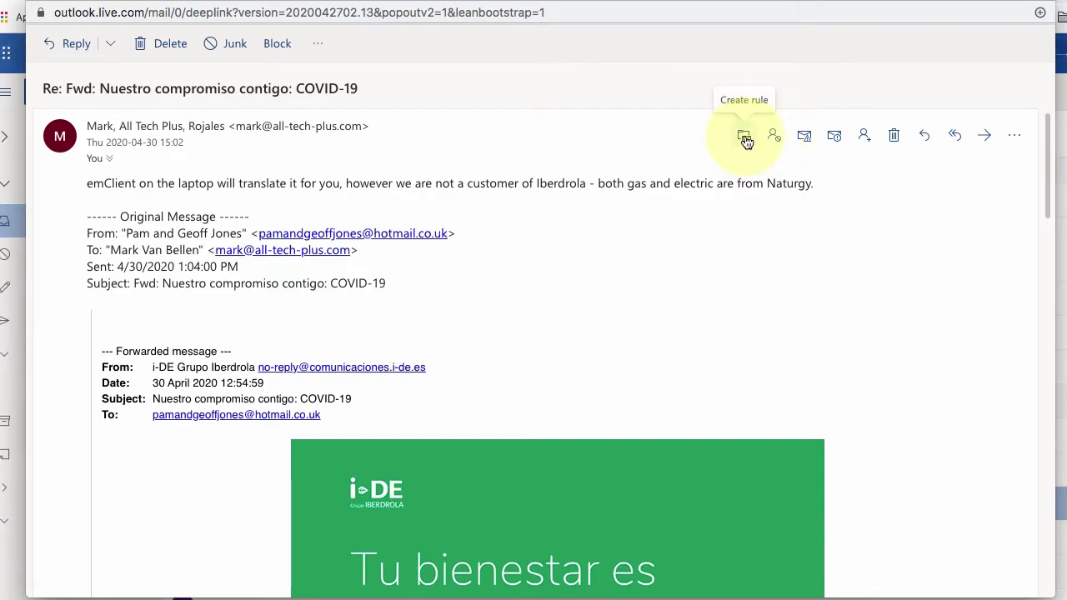
Create a rule that always moves this sender's messages into the 'From Mark' folder.
click(744, 138)
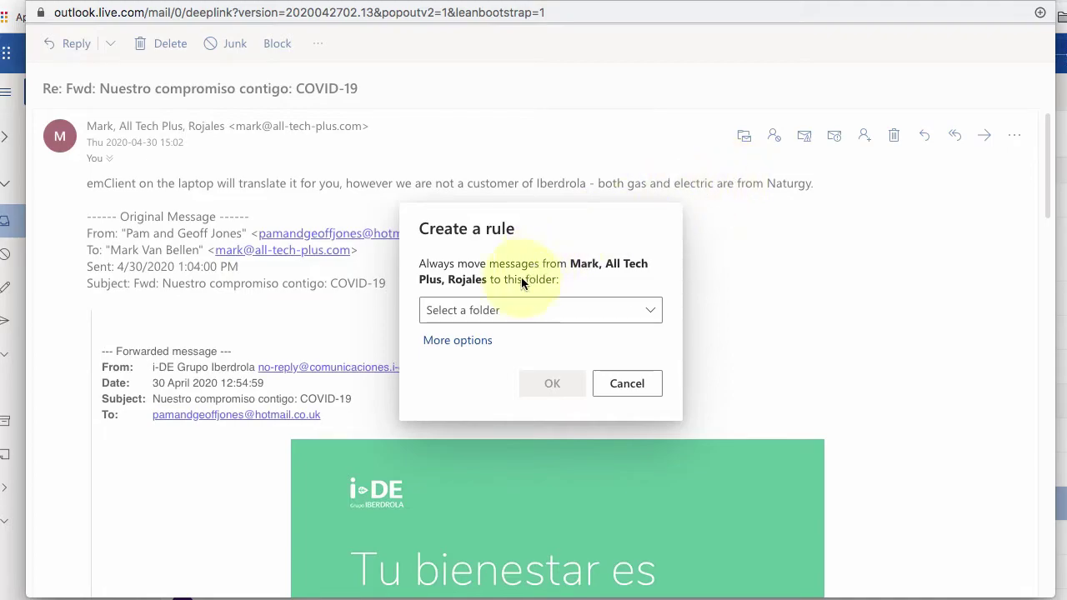
click(601, 310)
scroll(657, 365, down, 1)
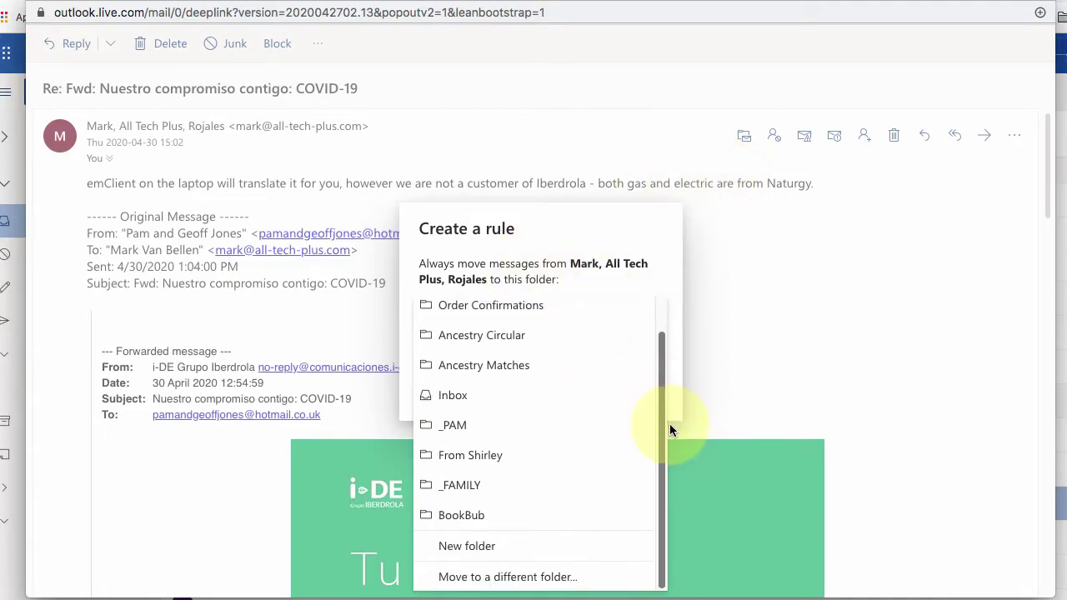
click(457, 578)
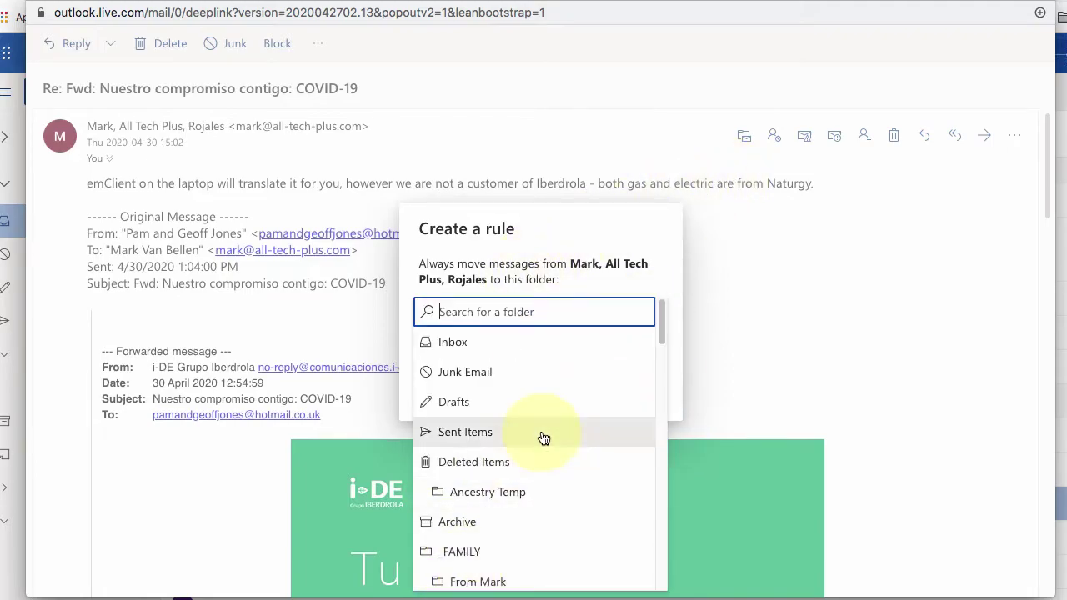
scroll(550, 375, down, 2)
click(454, 527)
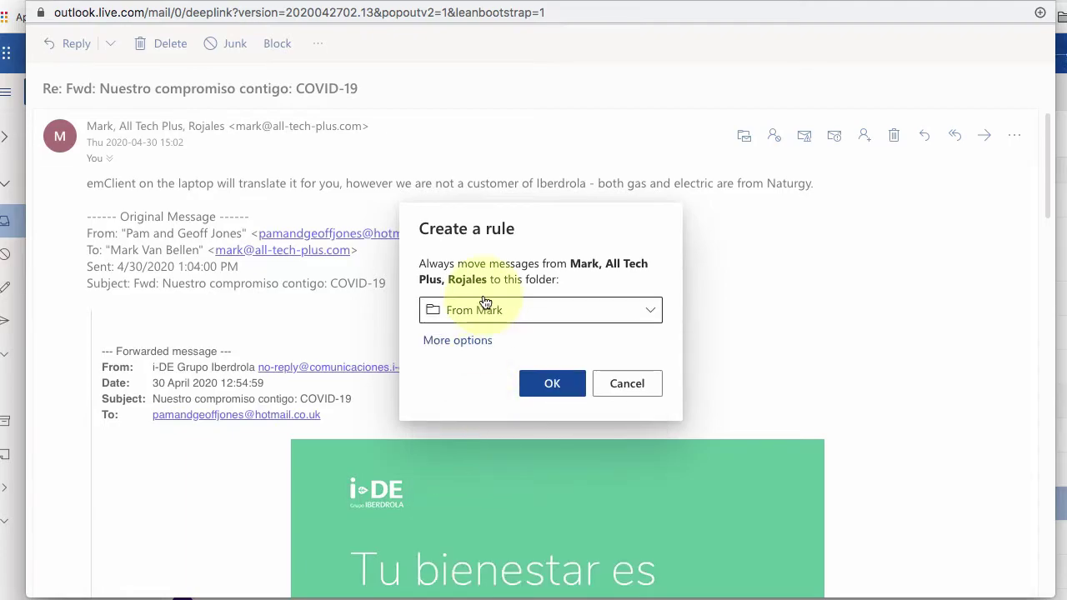
click(537, 385)
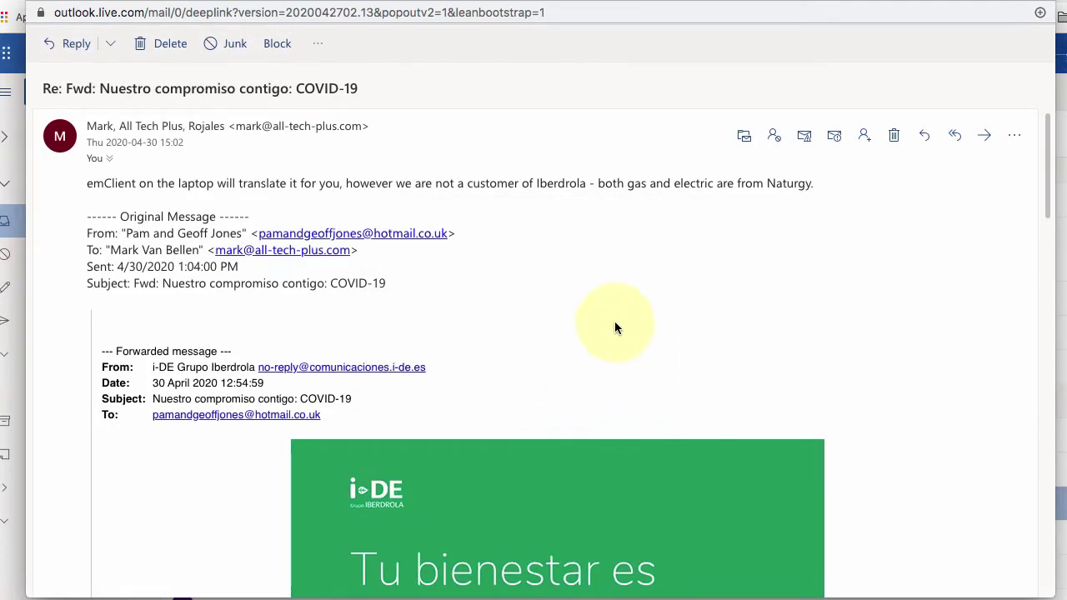
Add the message's sender to Safe senders and trust email only from safe senders.
click(862, 137)
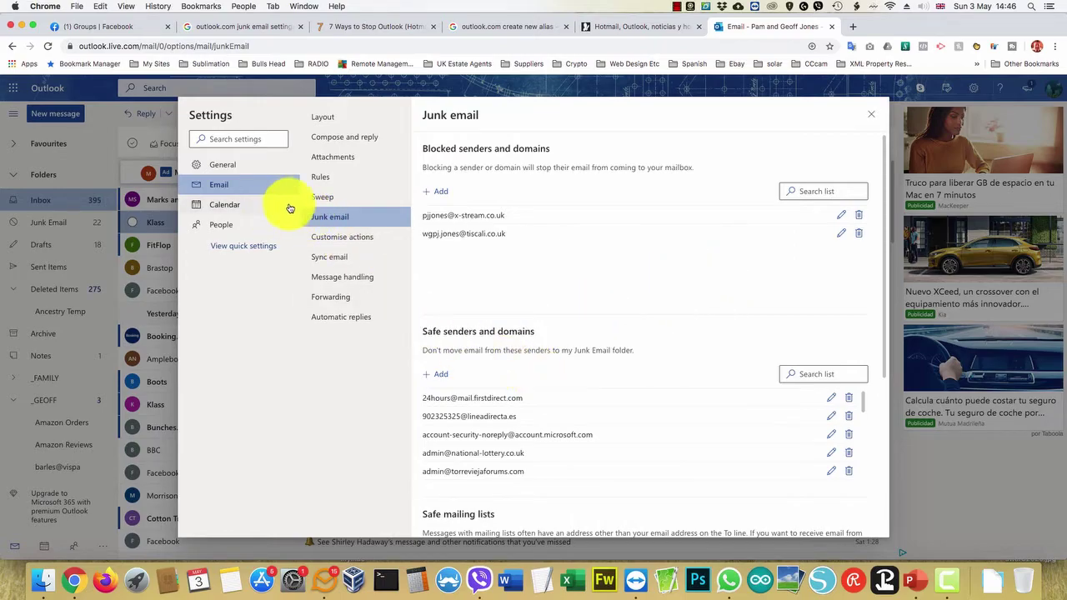
scroll(567, 309, down, 5)
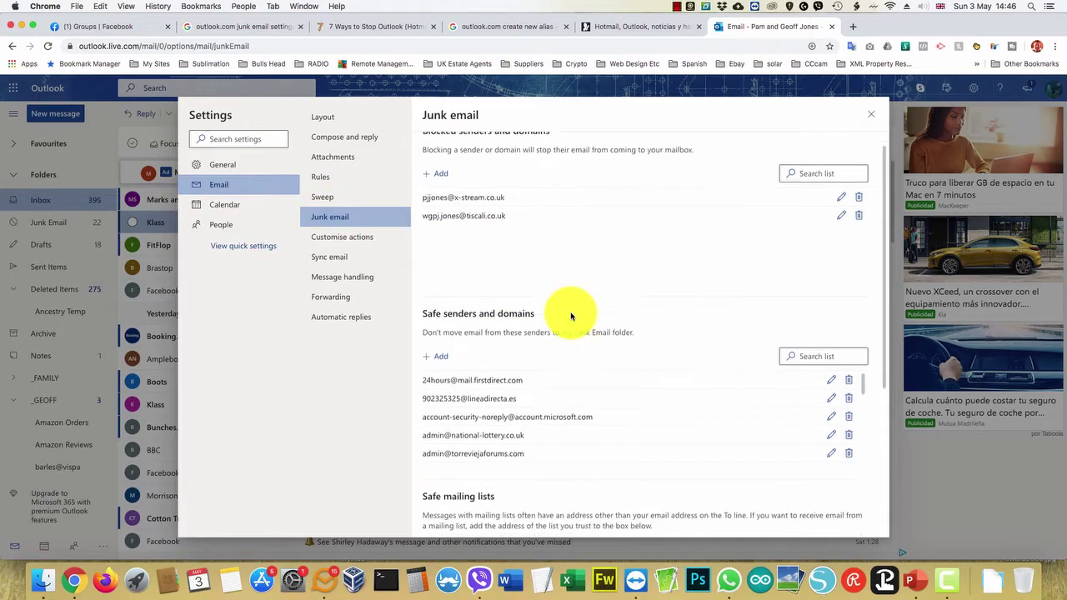
click(428, 473)
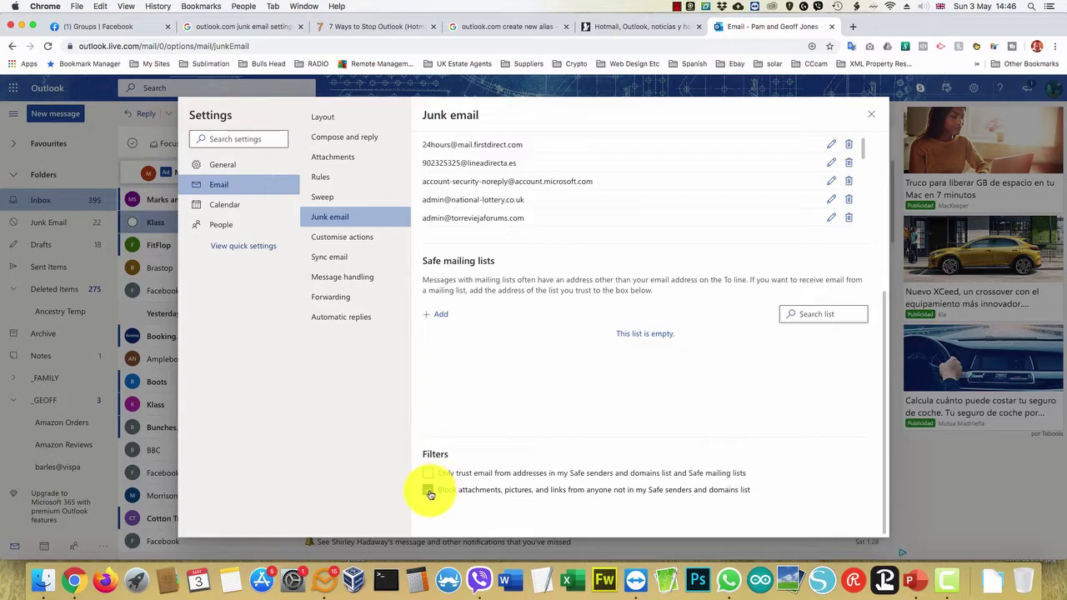
click(428, 491)
click(443, 475)
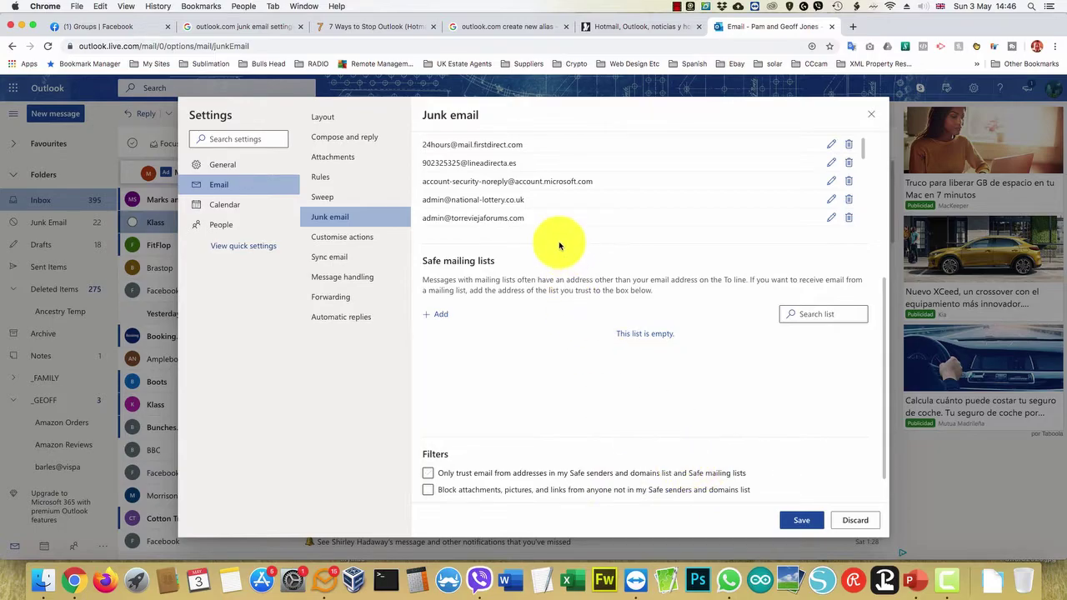
Tick 'Block attachments, pictures, and links from anyone not in my Safe senders' and close settings.
scroll(560, 241, up, 5)
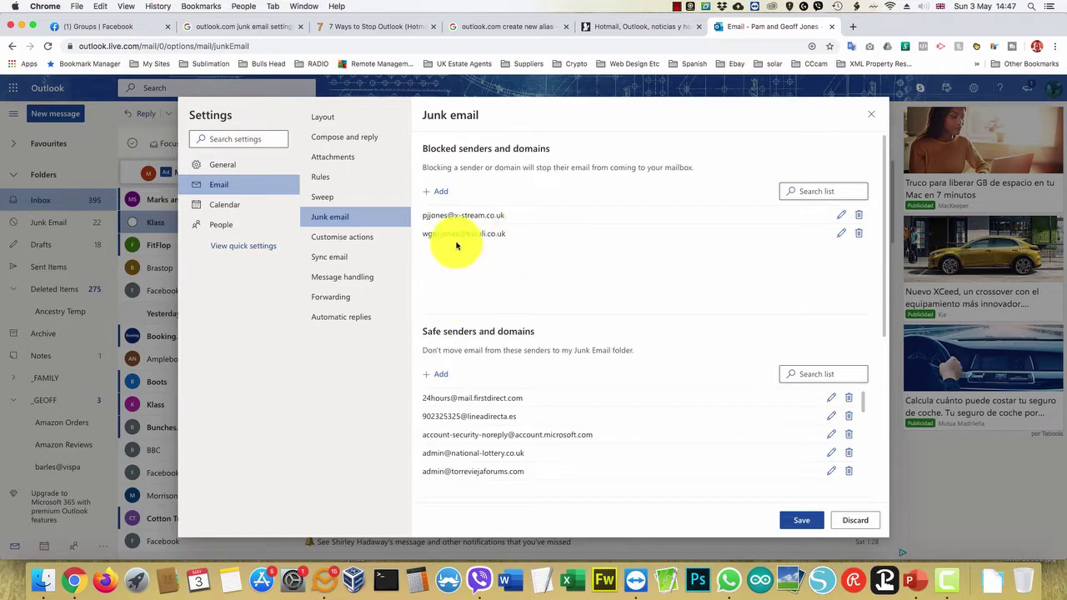
scroll(461, 288, down, 2)
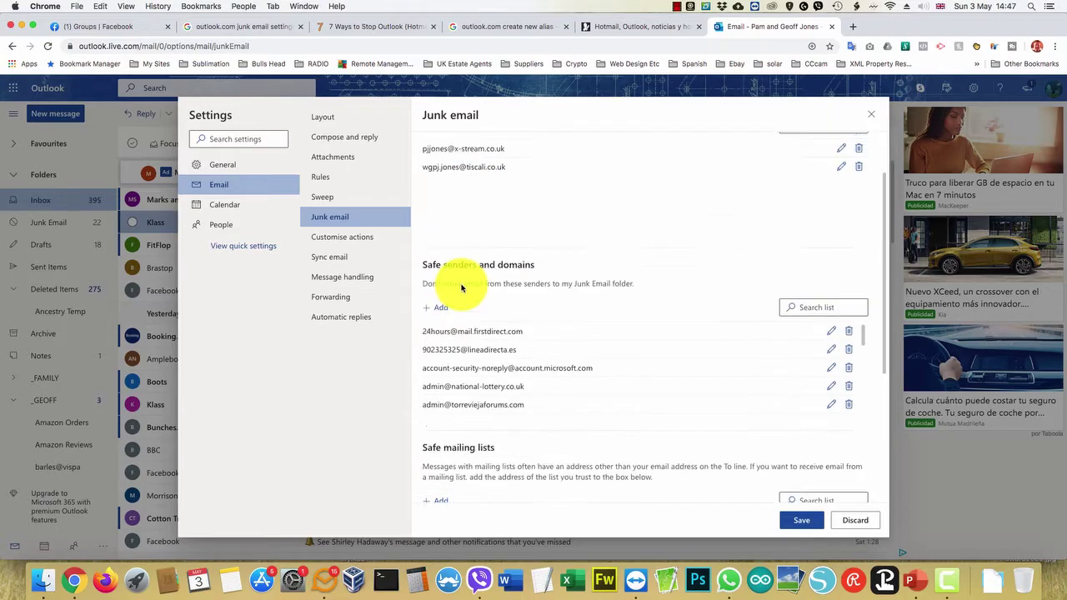
scroll(461, 288, down, 2)
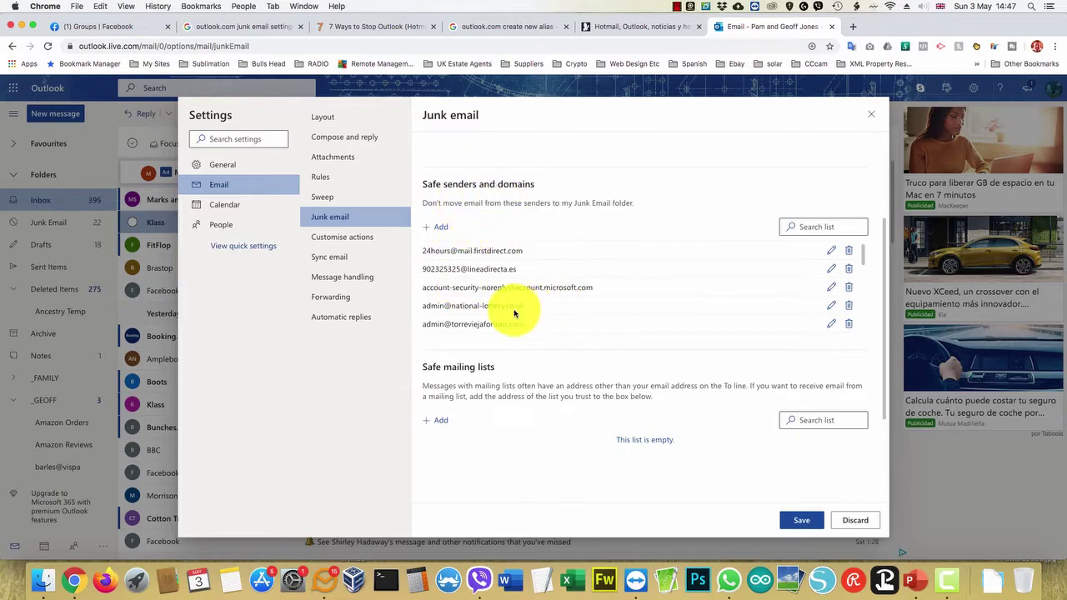
scroll(514, 314, down, 6)
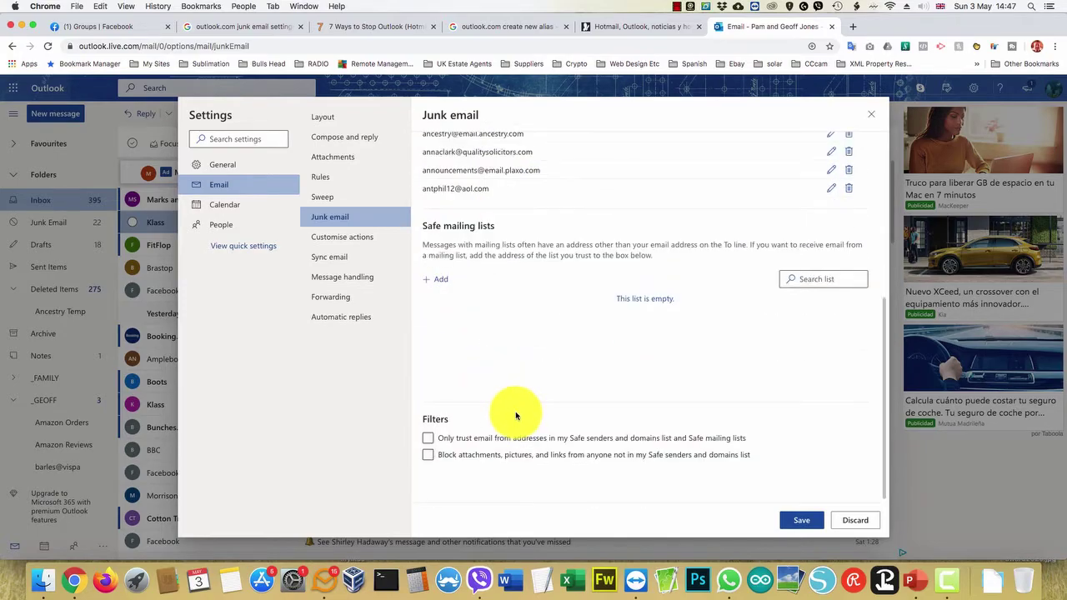
click(427, 455)
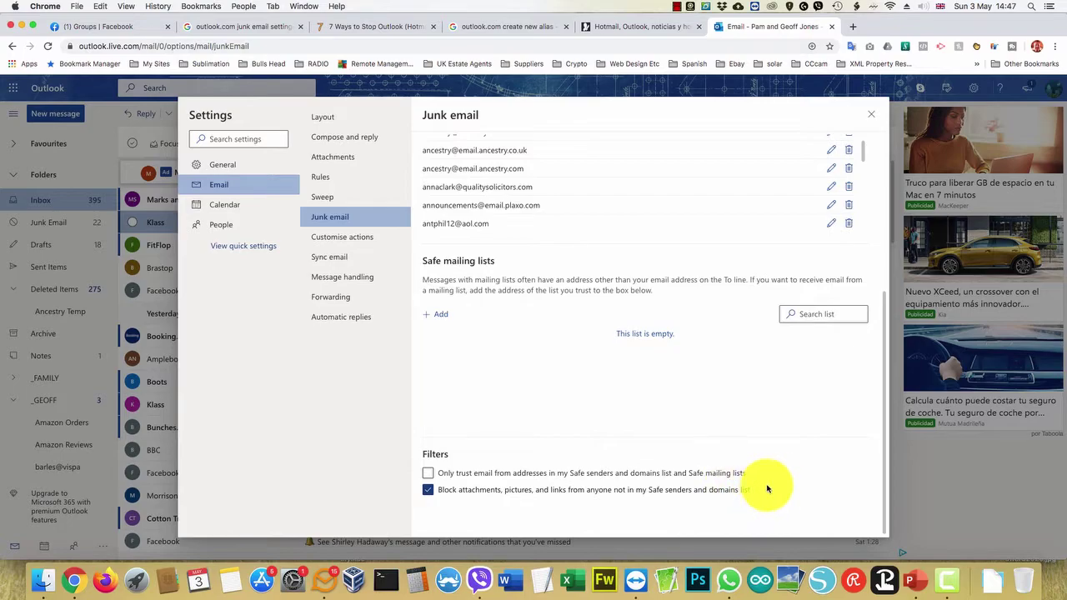
scroll(762, 392, up, 1)
scroll(762, 393, up, 5)
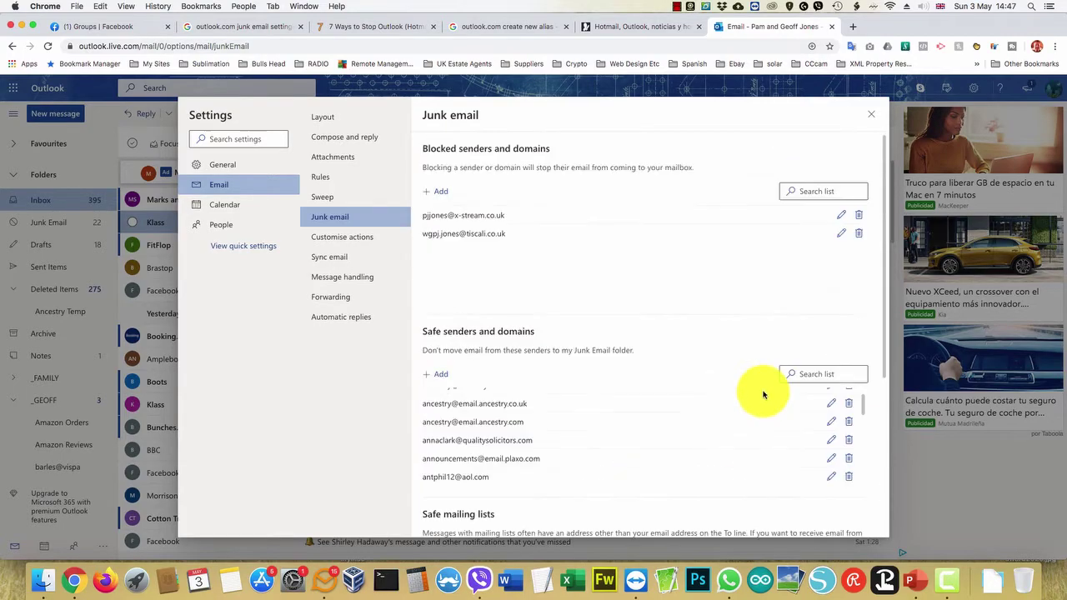
scroll(761, 393, down, 5)
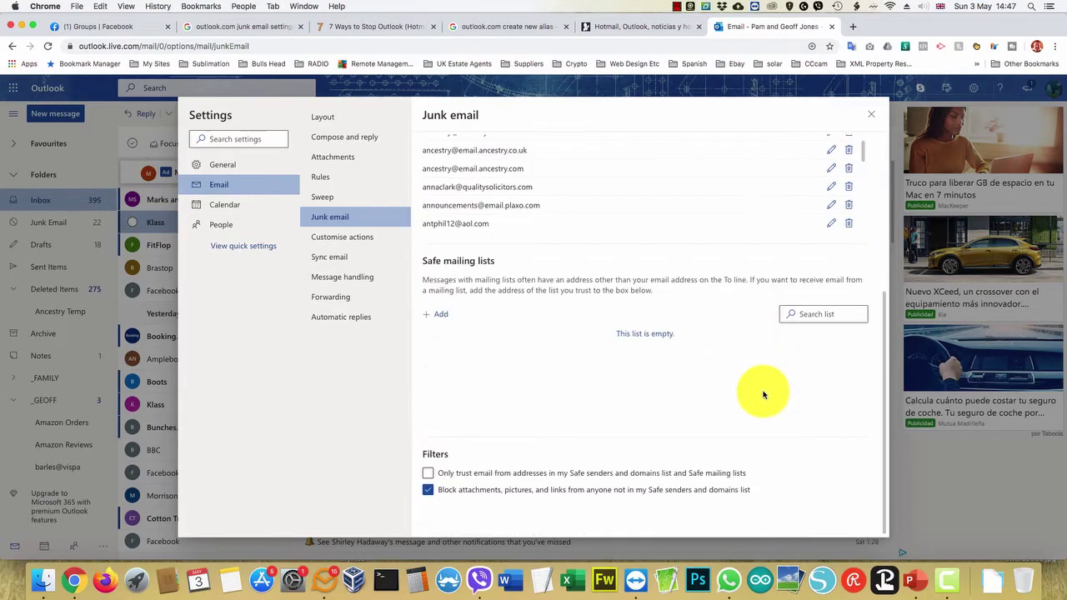
click(872, 114)
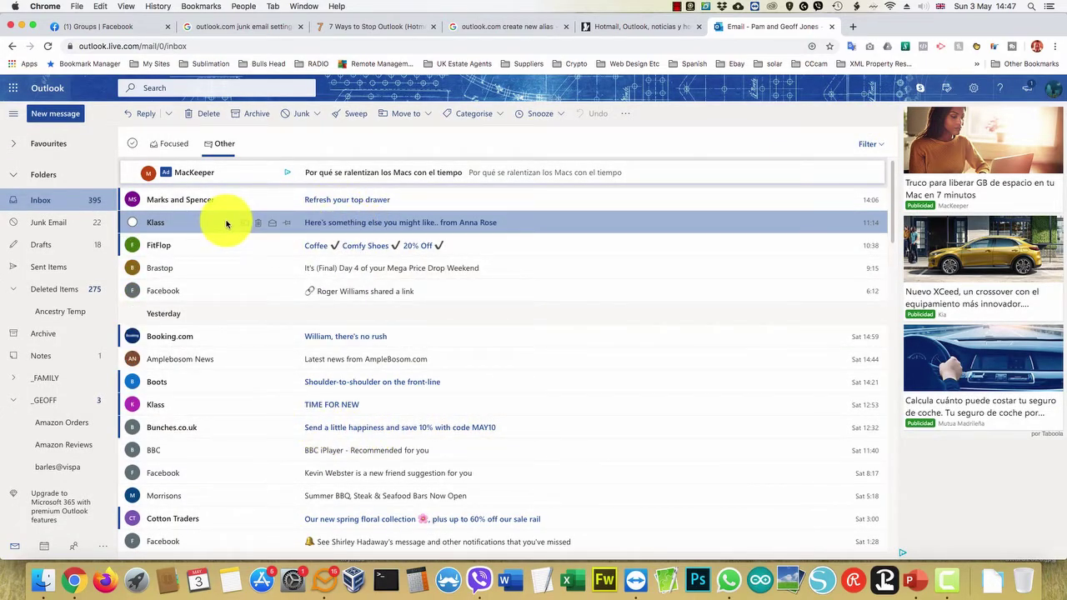
Open the Klass promotional email and scroll through its blocked images.
click(513, 223)
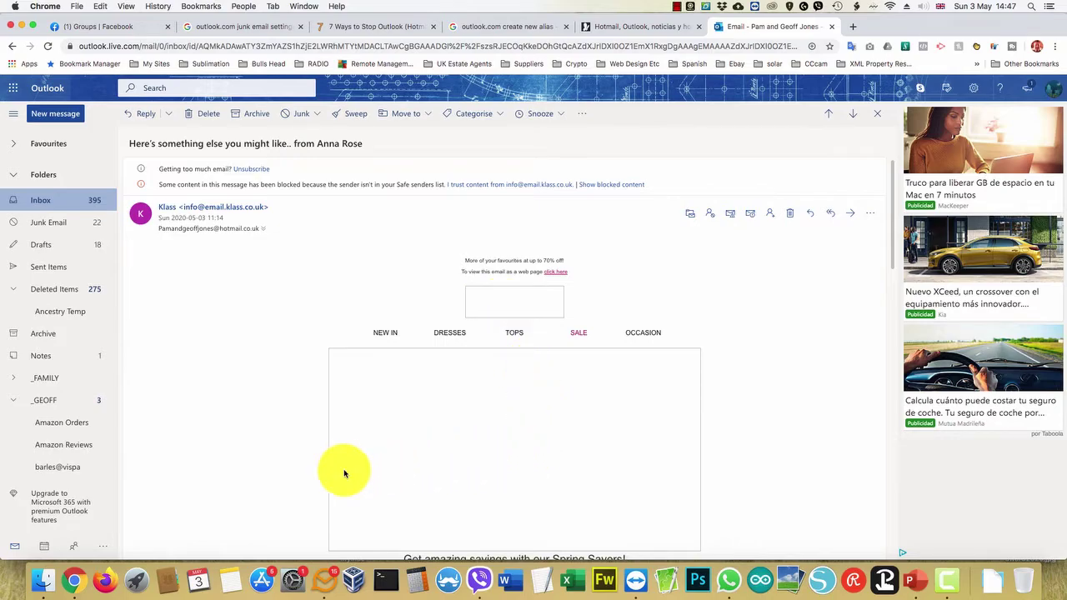
scroll(225, 398, down, 10)
scroll(250, 392, down, 3)
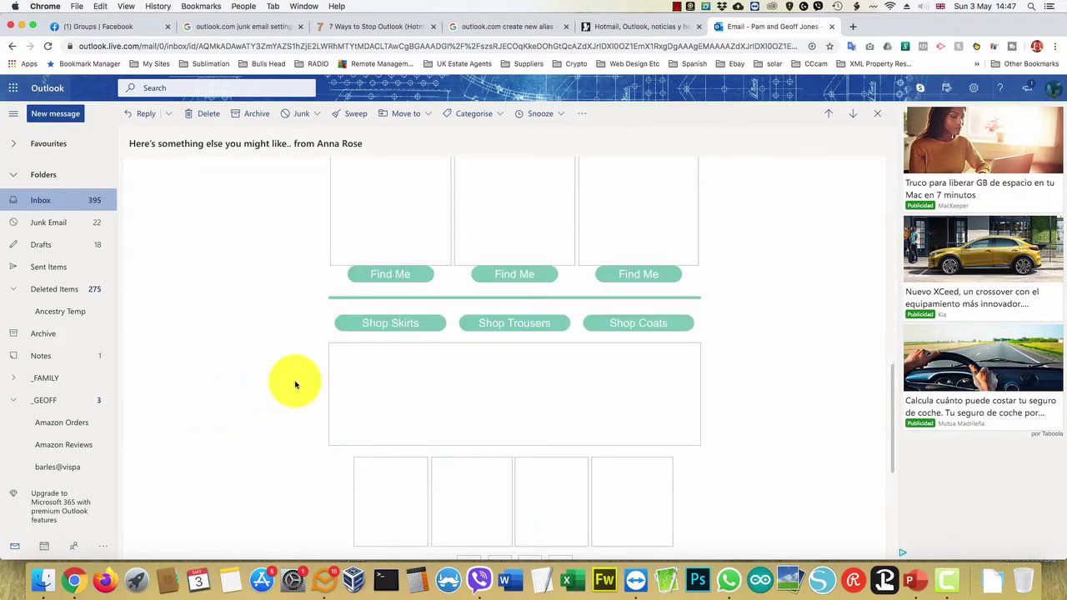
scroll(394, 328, down, 3)
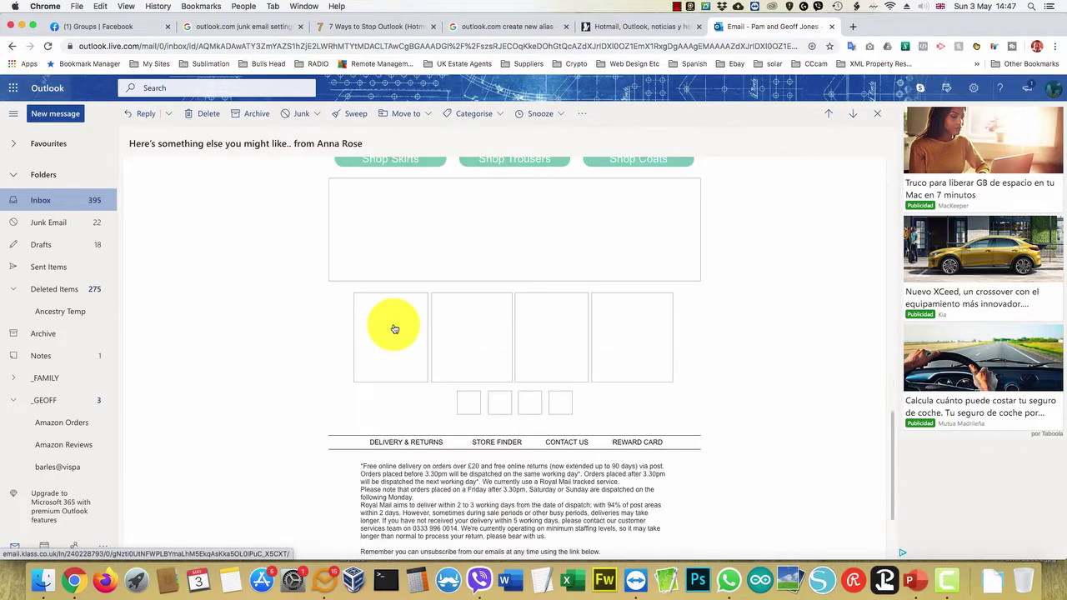
scroll(395, 329, up, 15)
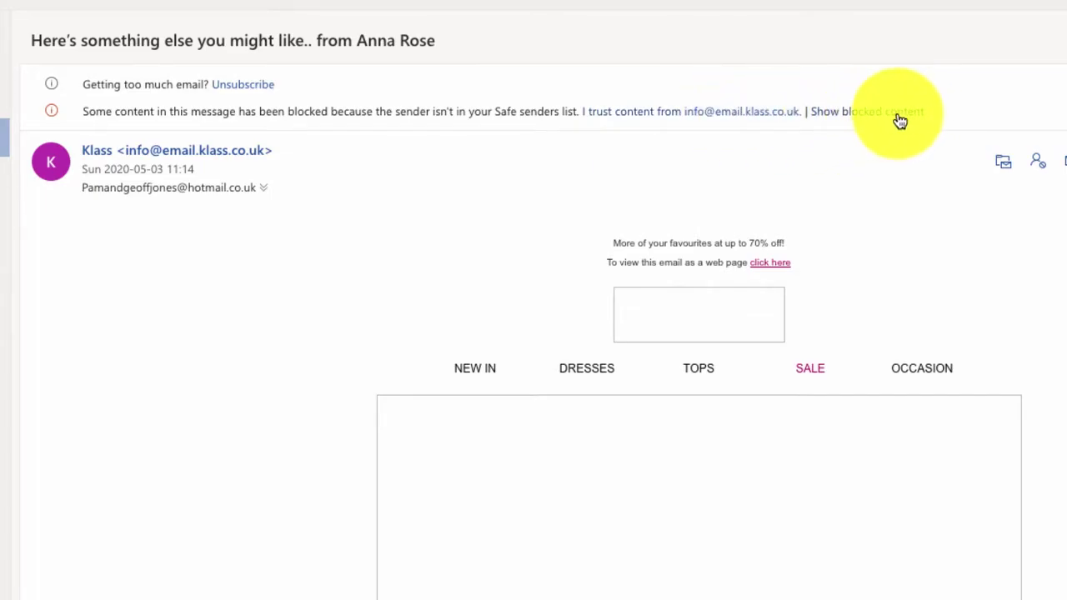
Trust the Klass sender's content so its images load, then bring up quick settings.
click(659, 118)
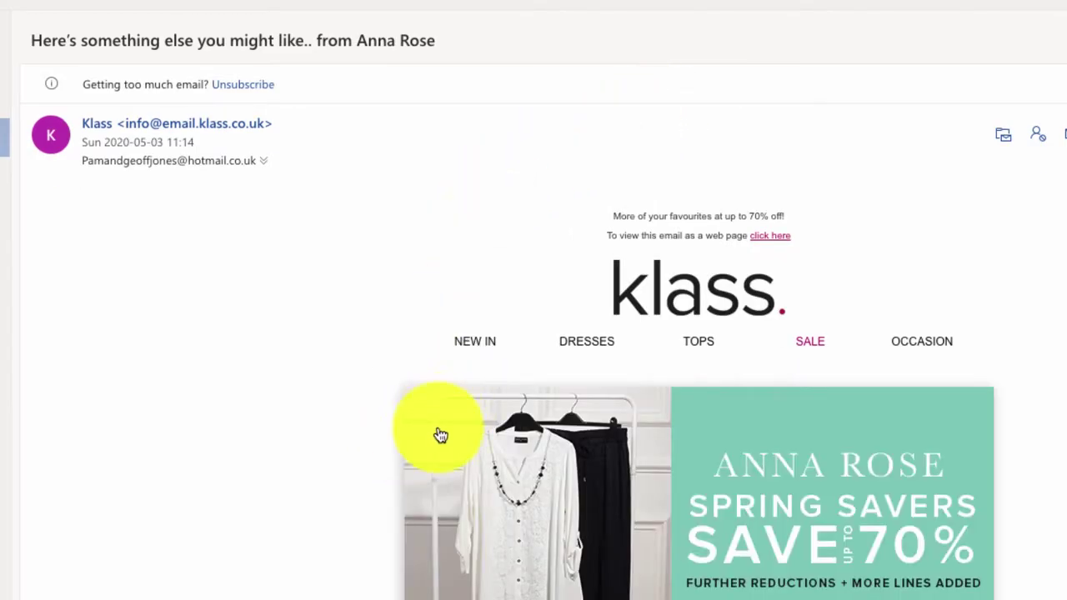
scroll(578, 431, down, 10)
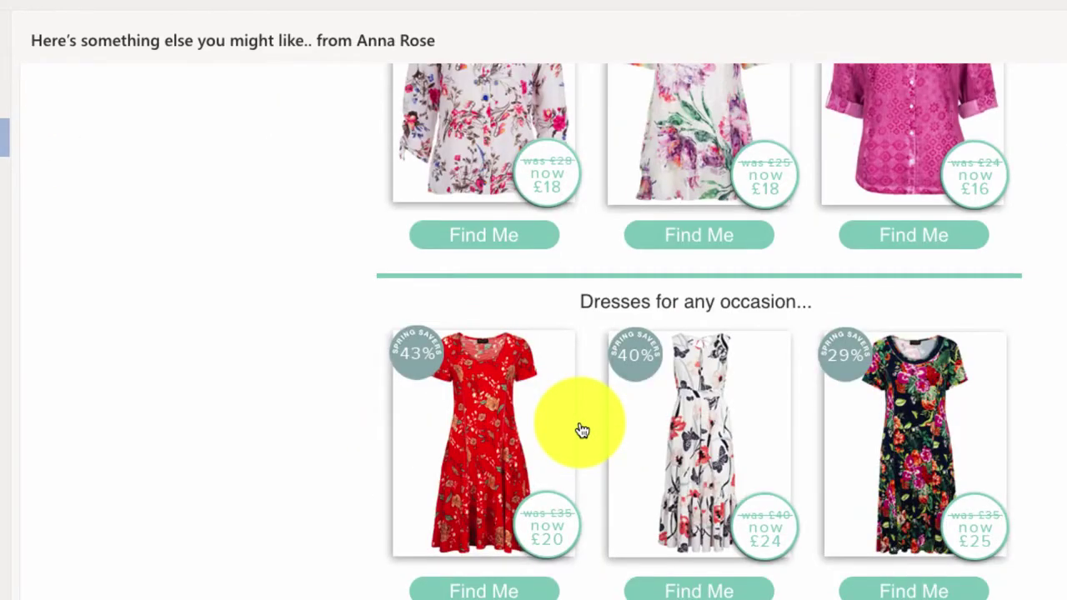
scroll(580, 430, down, 10)
scroll(572, 428, up, 20)
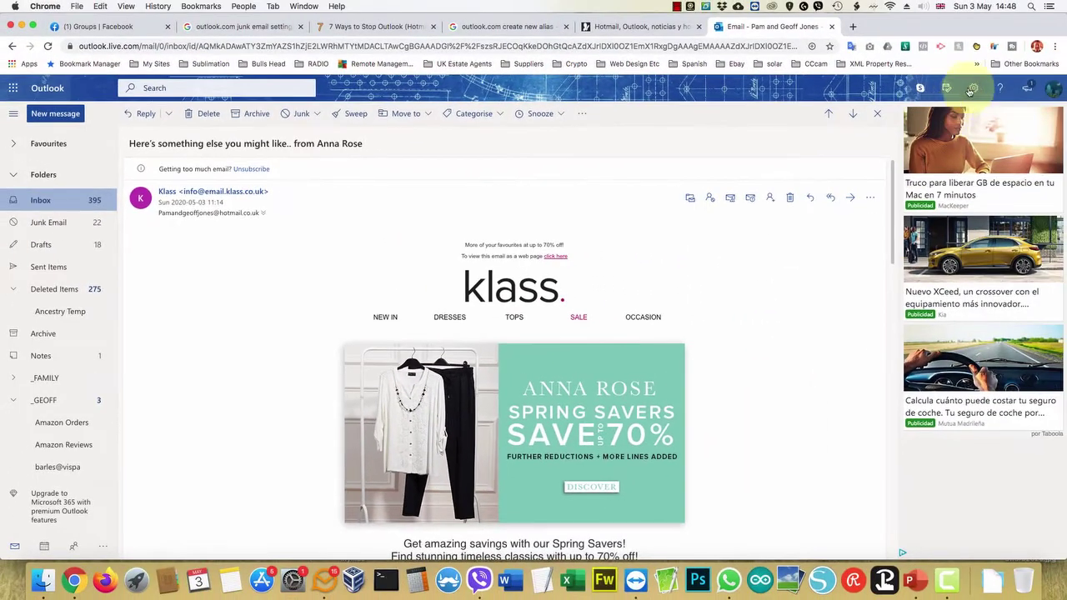
click(972, 88)
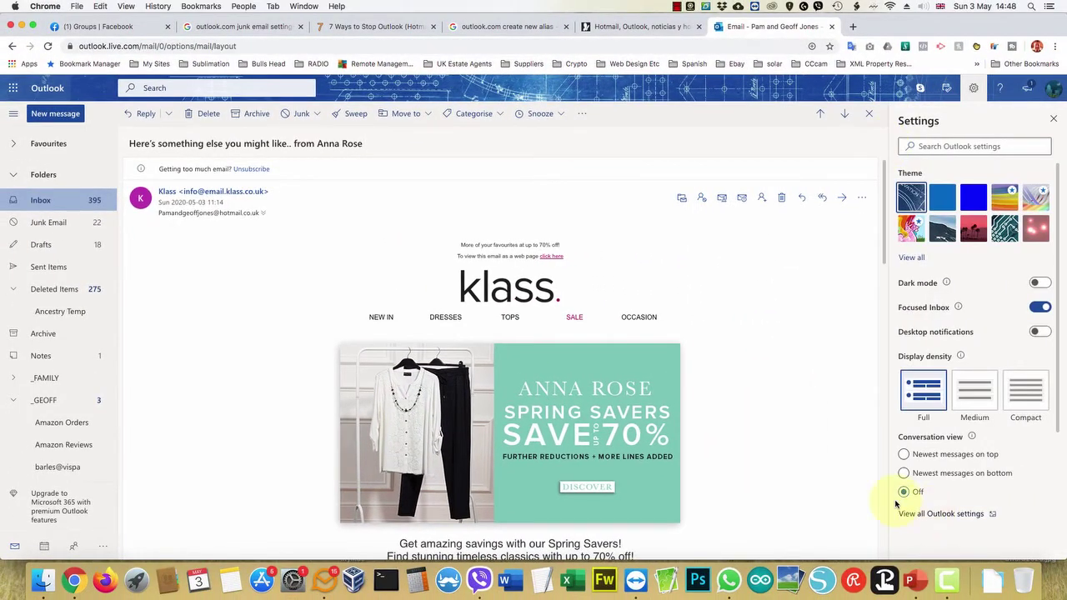
Search the Junk email Safe senders list for 'klass' to confirm the sender is listed.
click(904, 512)
click(328, 218)
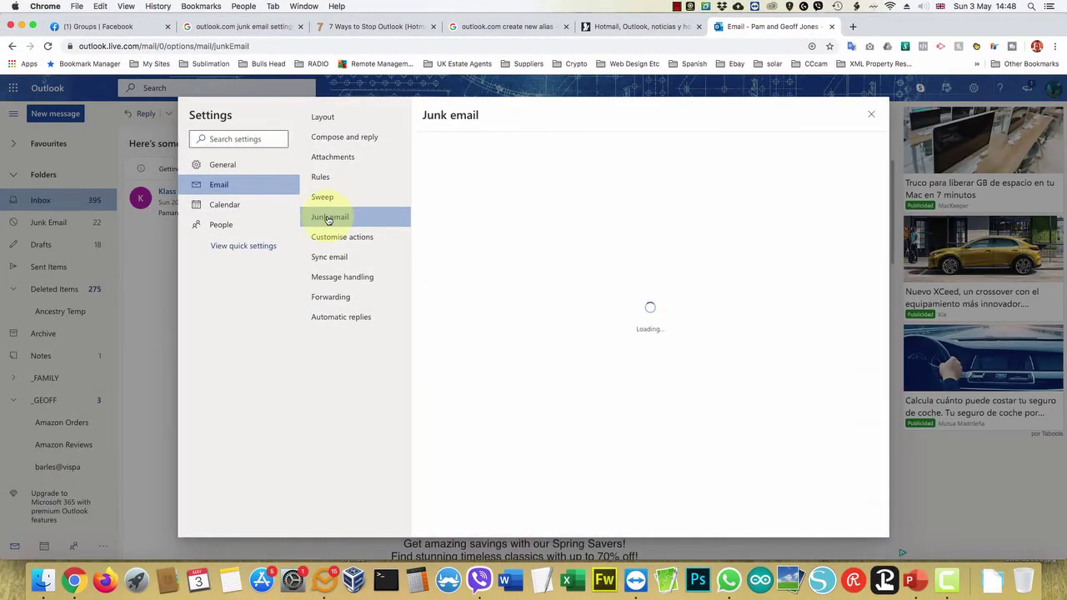
drag(865, 313, 892, 392)
click(813, 285)
text(klass)
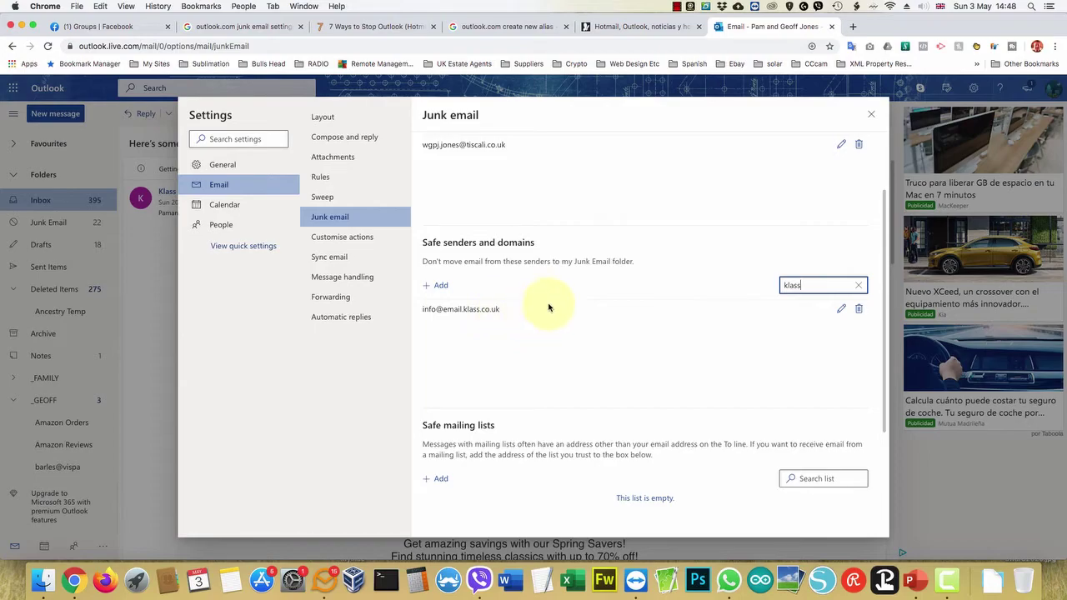
Close Settings to return to the Klass email with its images showing.
click(870, 115)
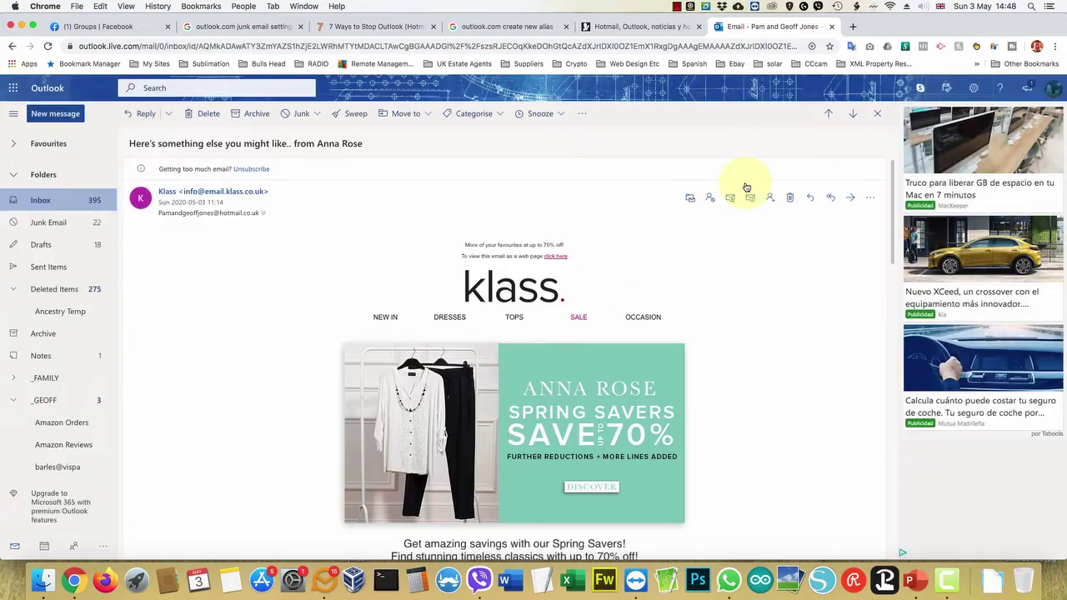